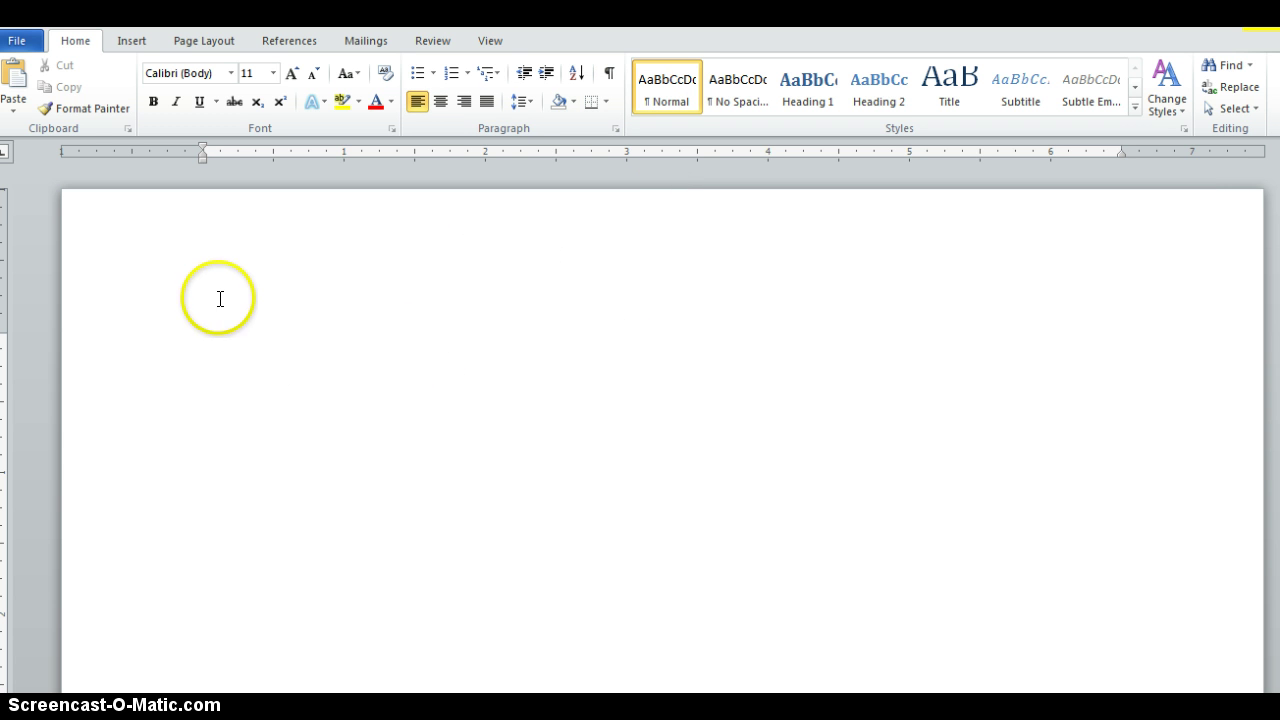
Insert a Plain Number 3 page number at the top right of the header.
double_click(274, 226)
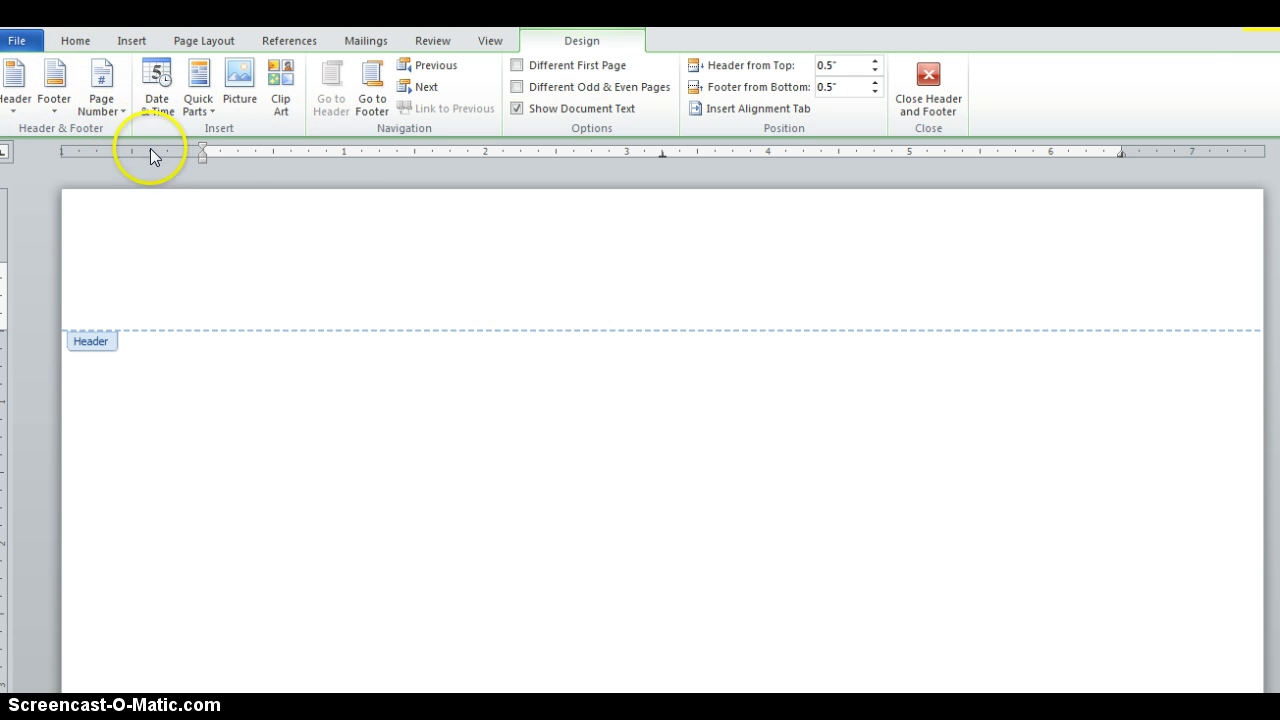
click(118, 110)
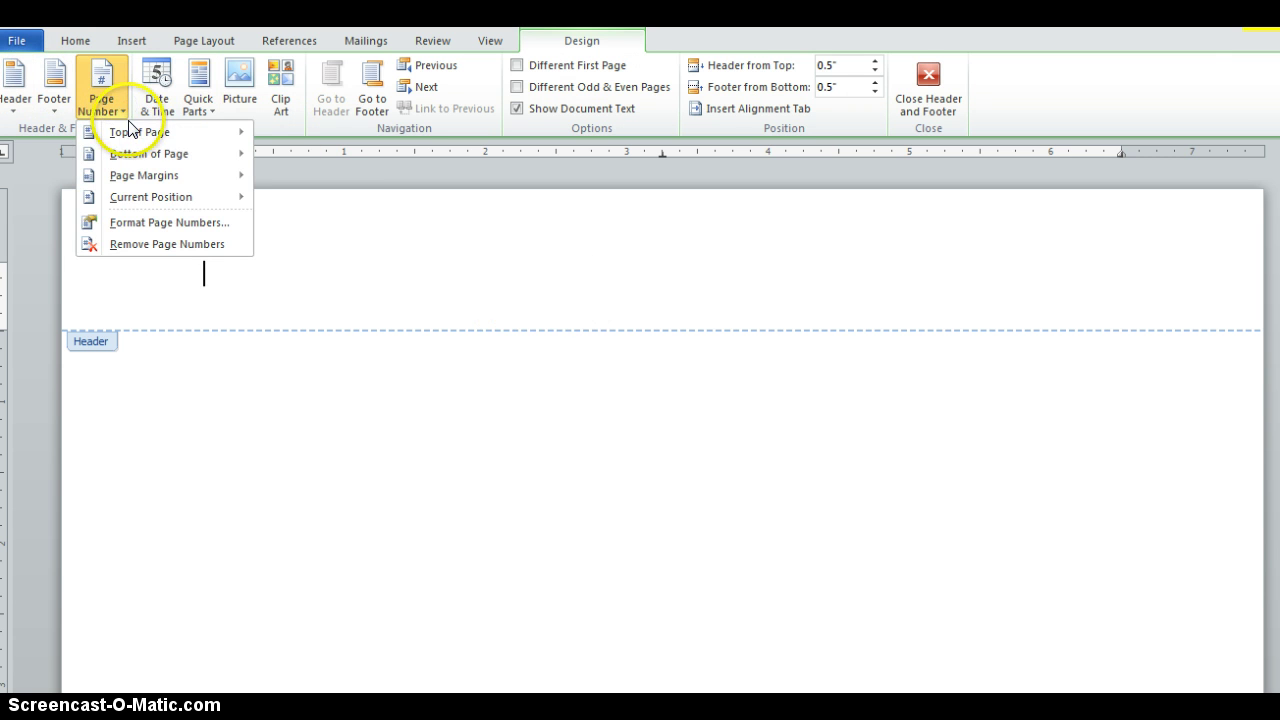
click(130, 127)
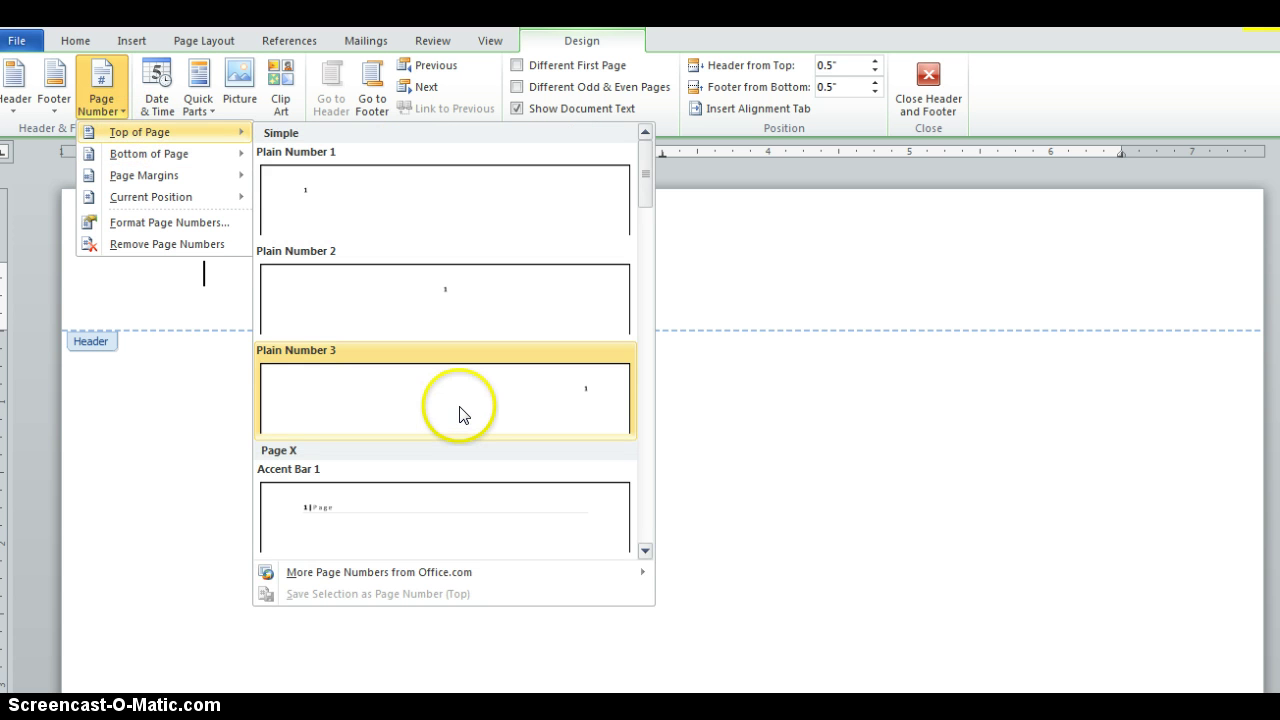
click(459, 410)
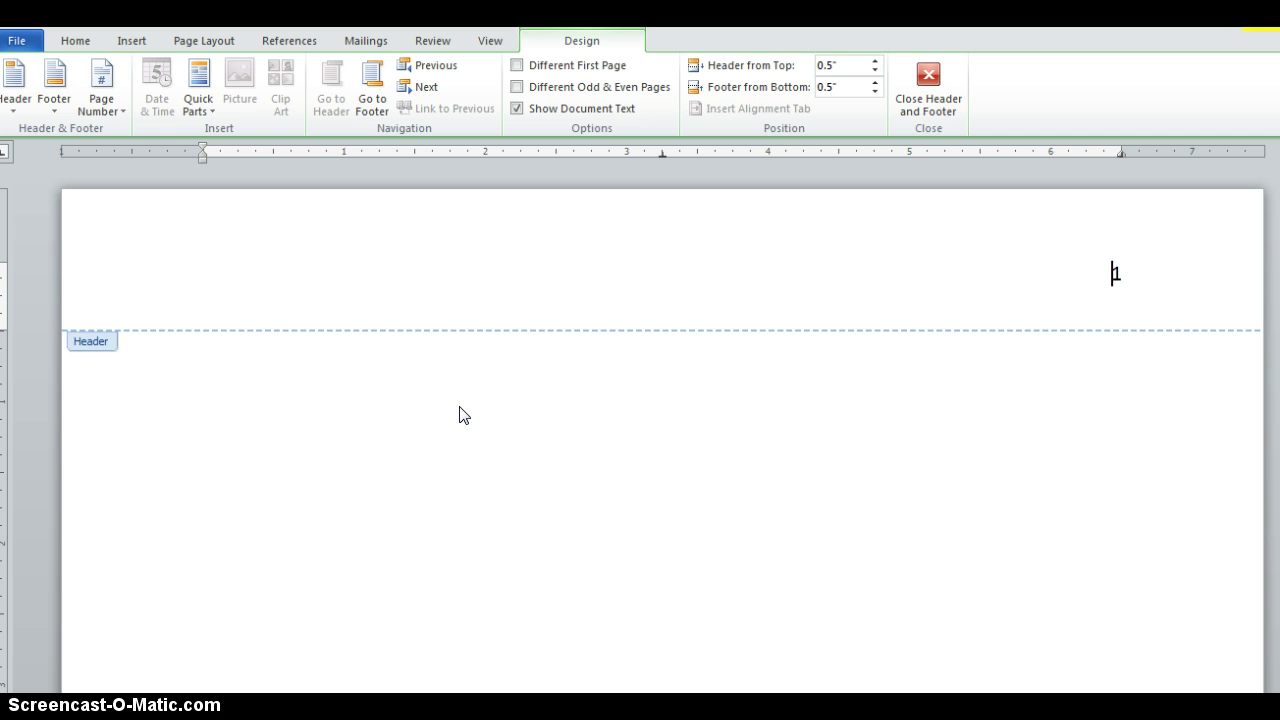
Add 'Berntsen' before the header page number and set it in 12-point Times New Roman.
click(1112, 273)
text(Berntsen)
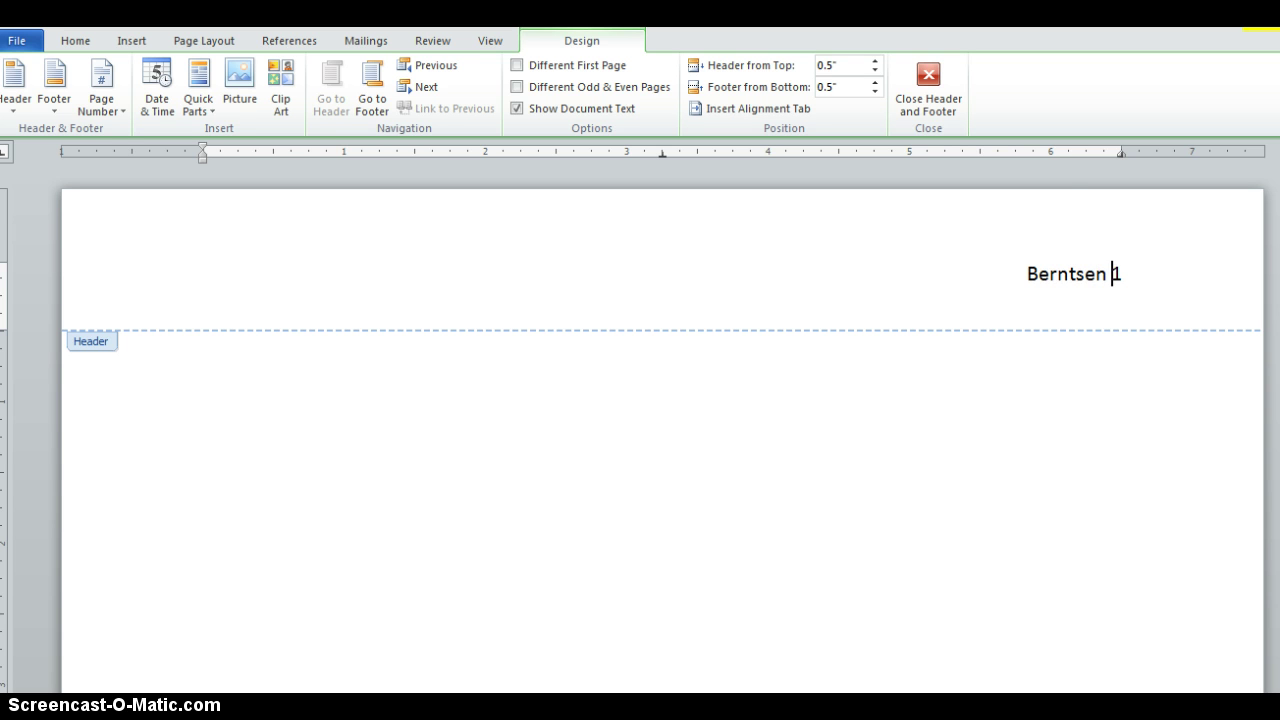
drag(1161, 258, 900, 280)
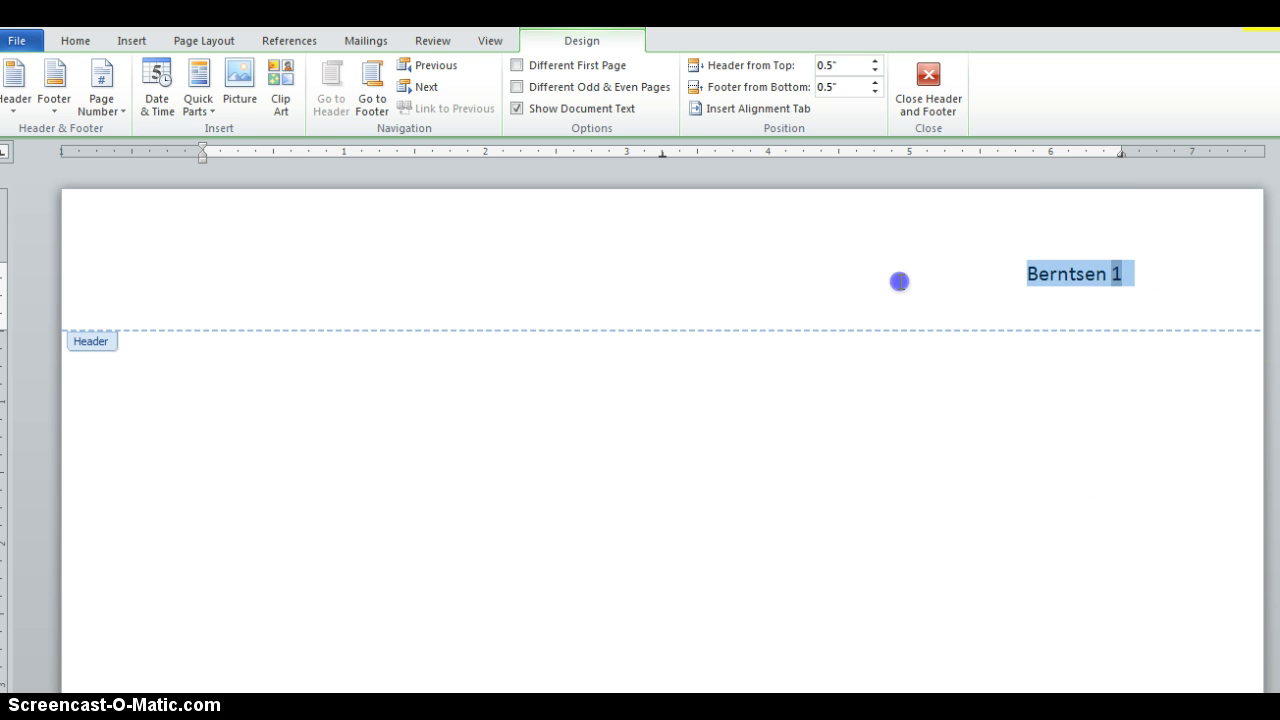
click(73, 45)
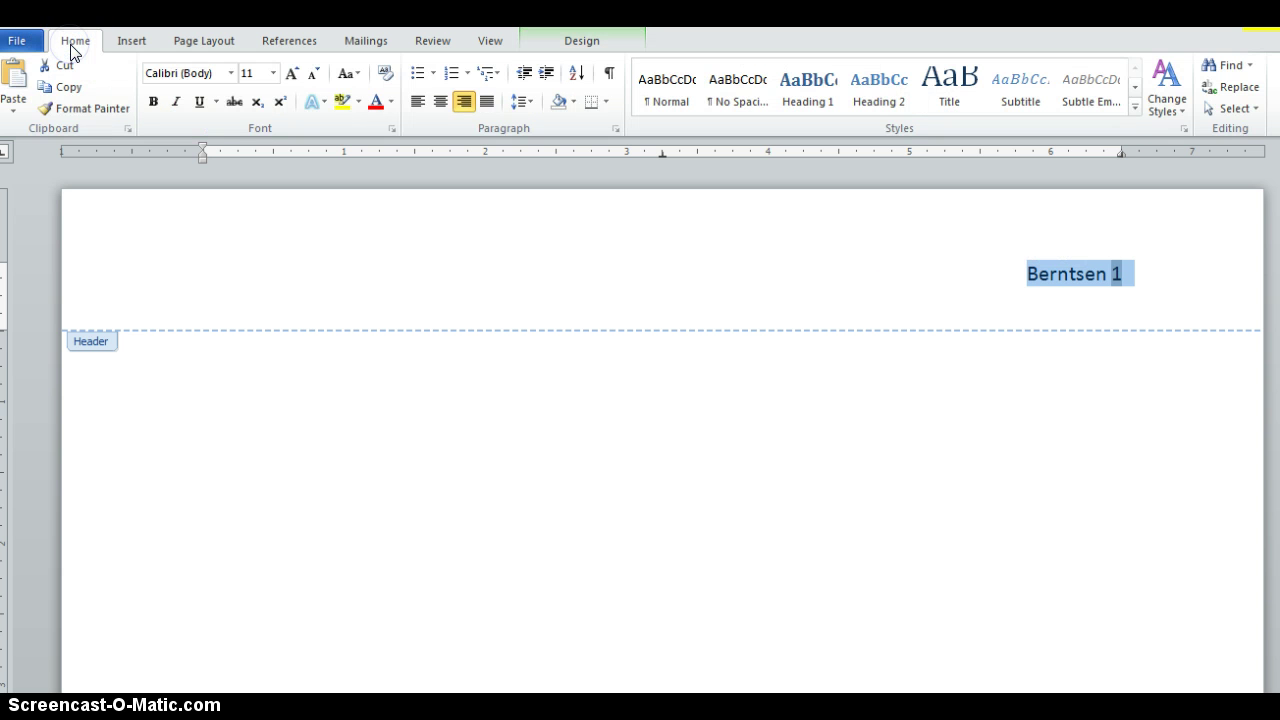
click(292, 74)
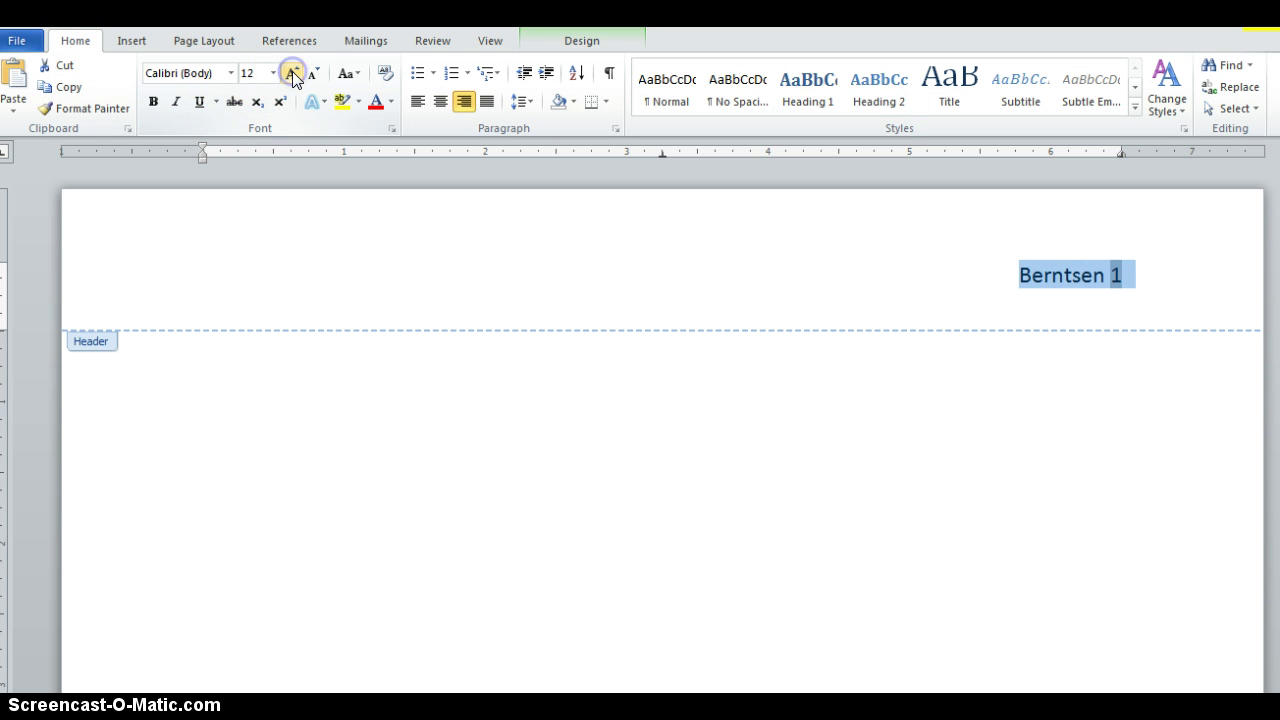
click(231, 73)
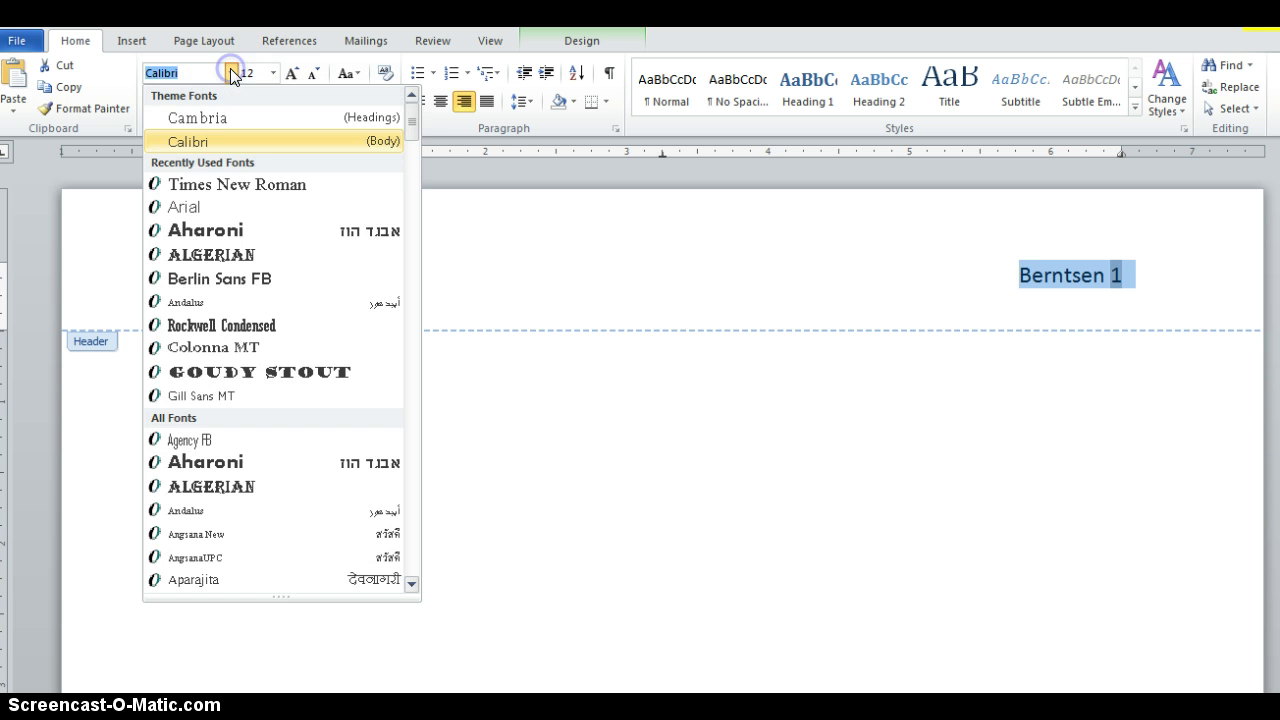
click(227, 186)
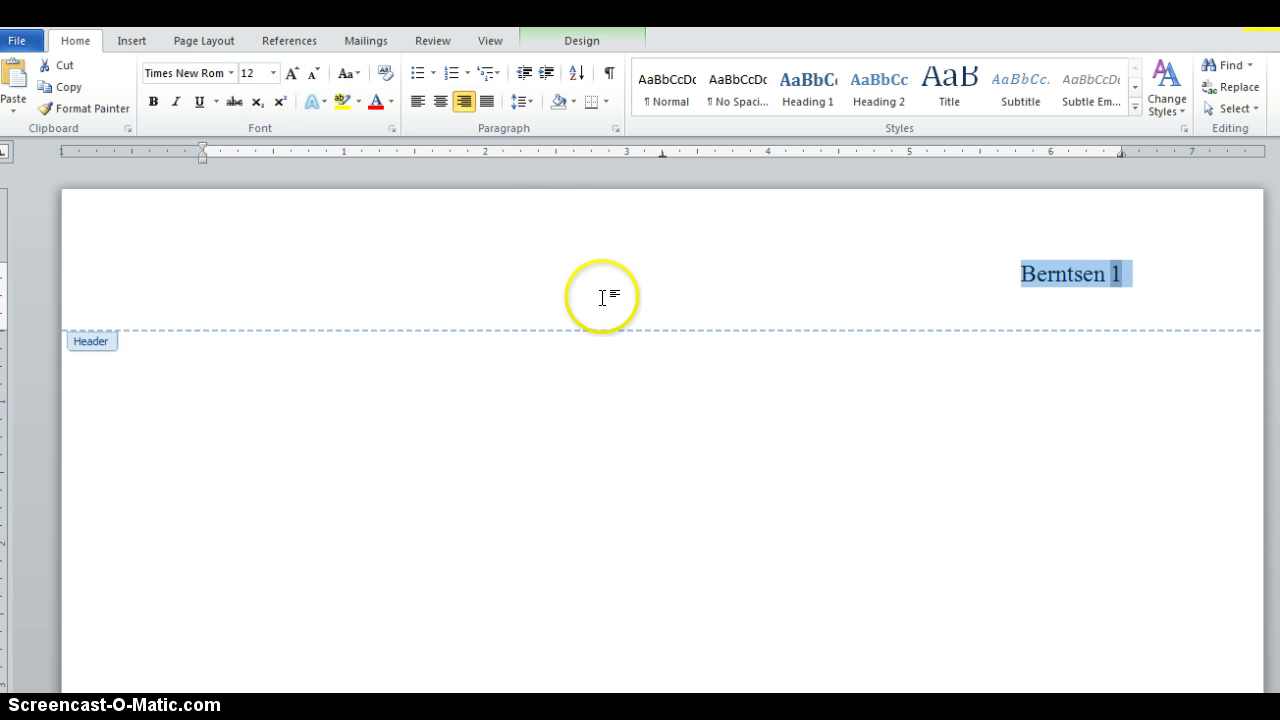
double_click(353, 396)
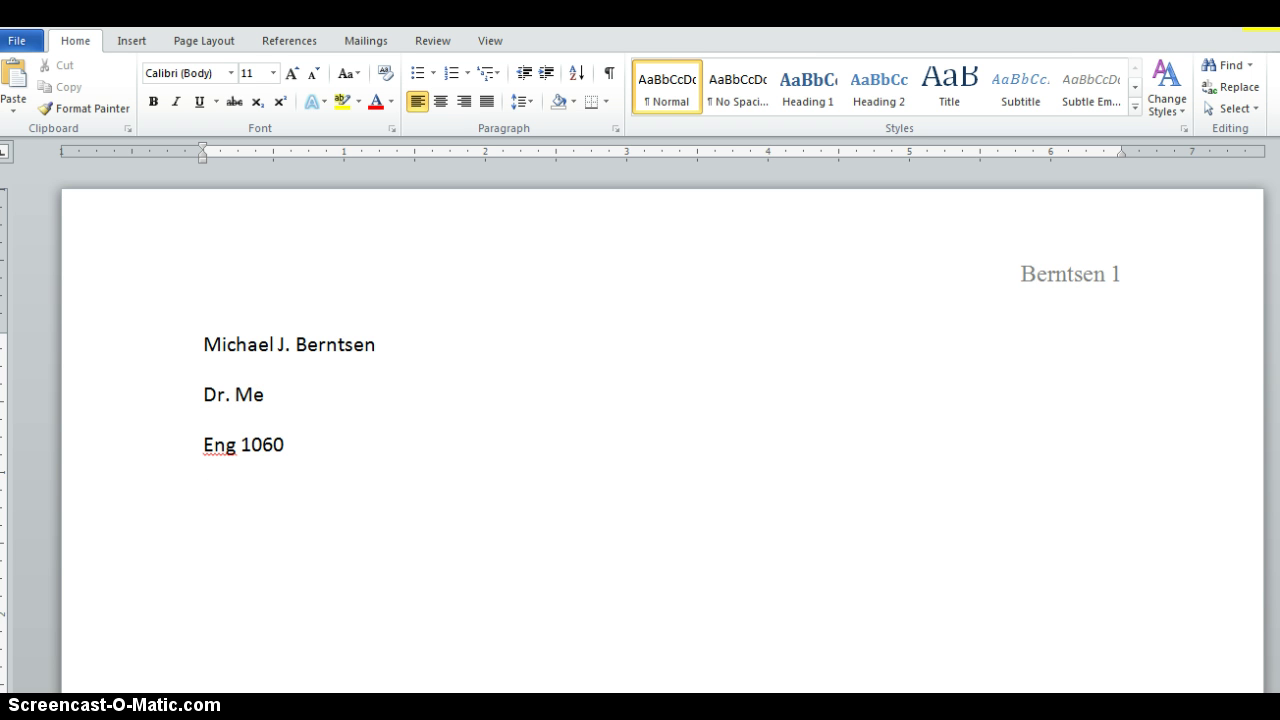
Continue typing the heading block's date line toward '26 January 2015'.
text(anu)
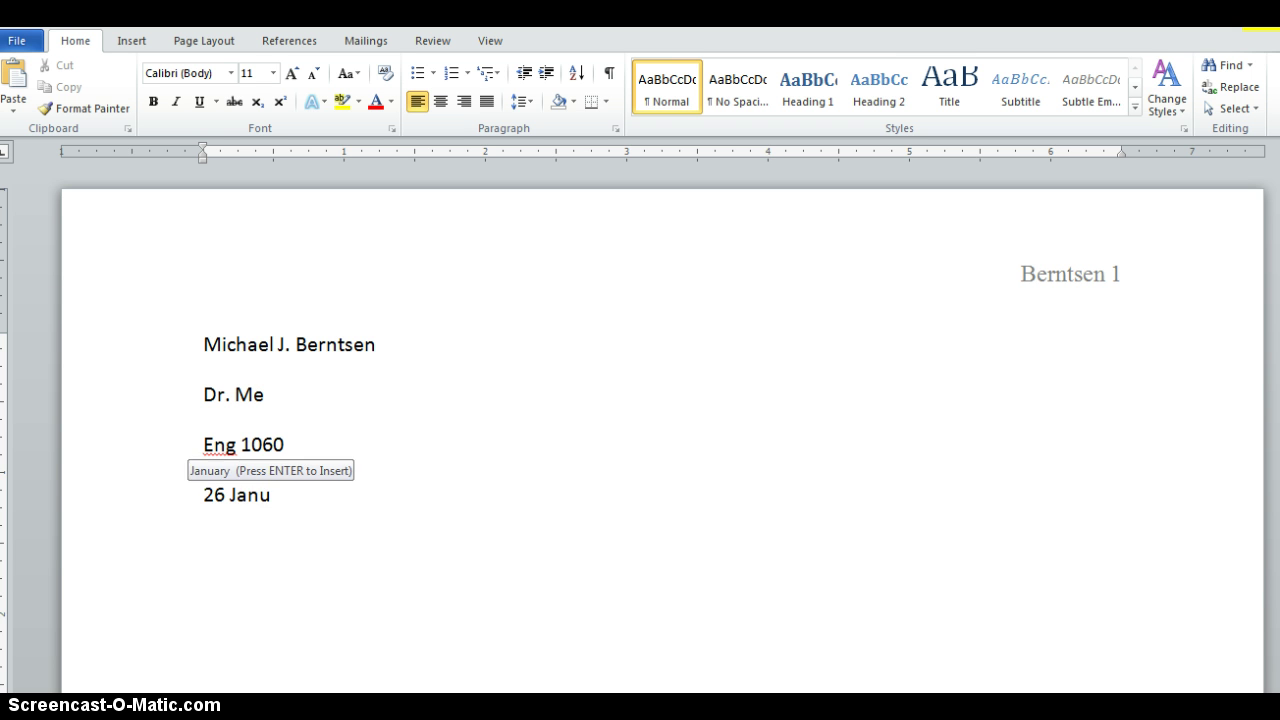
text(ary 2015)
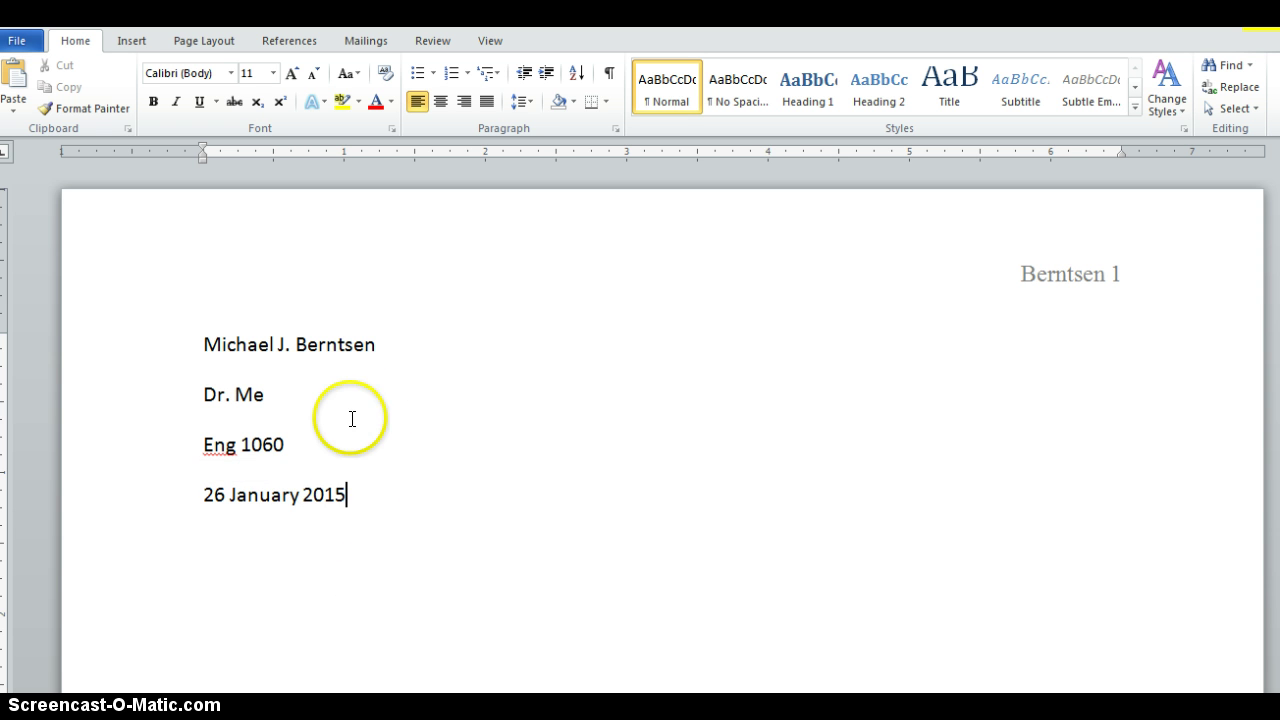
Set the four heading lines in 12-point Times New Roman.
drag(374, 534, 22, 318)
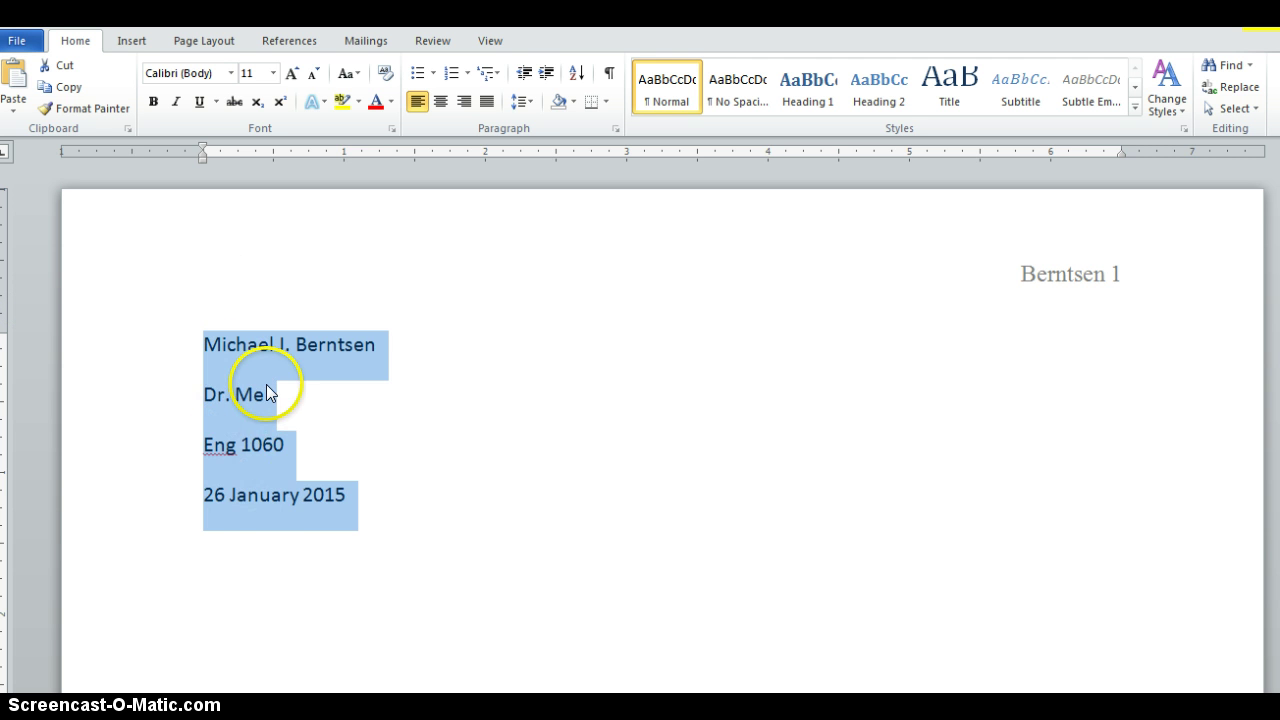
click(235, 74)
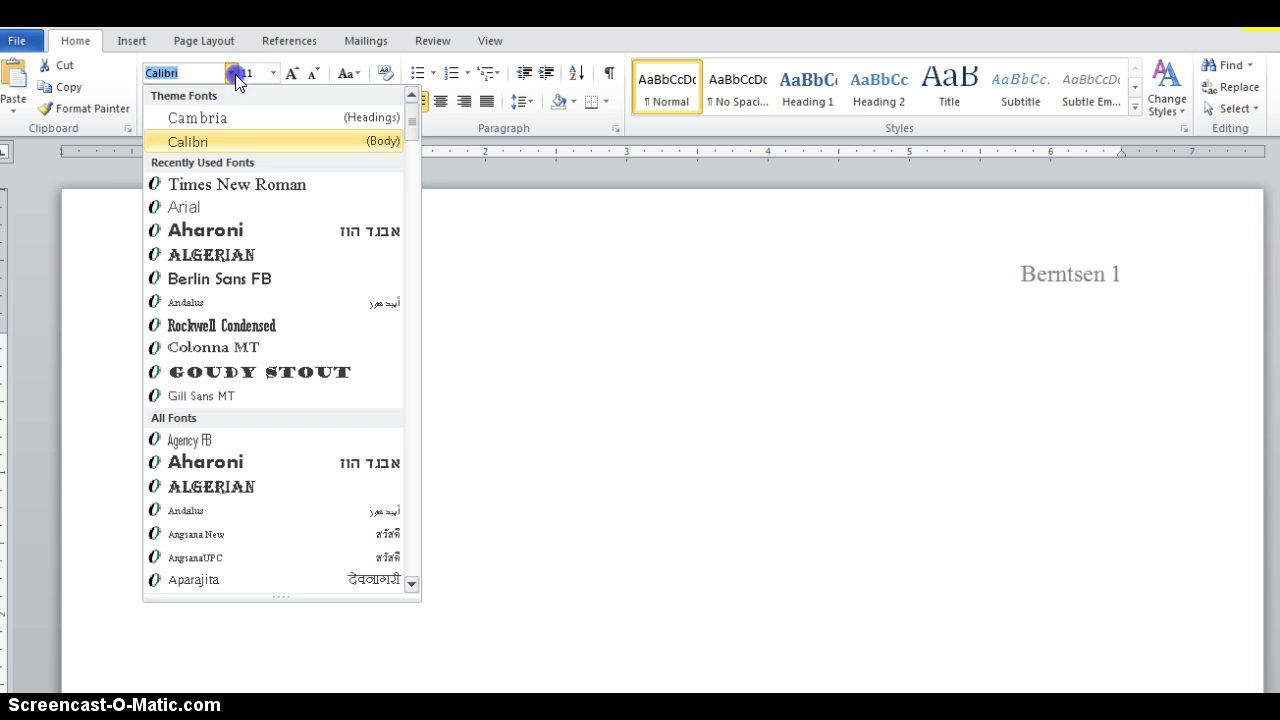
click(251, 182)
click(293, 74)
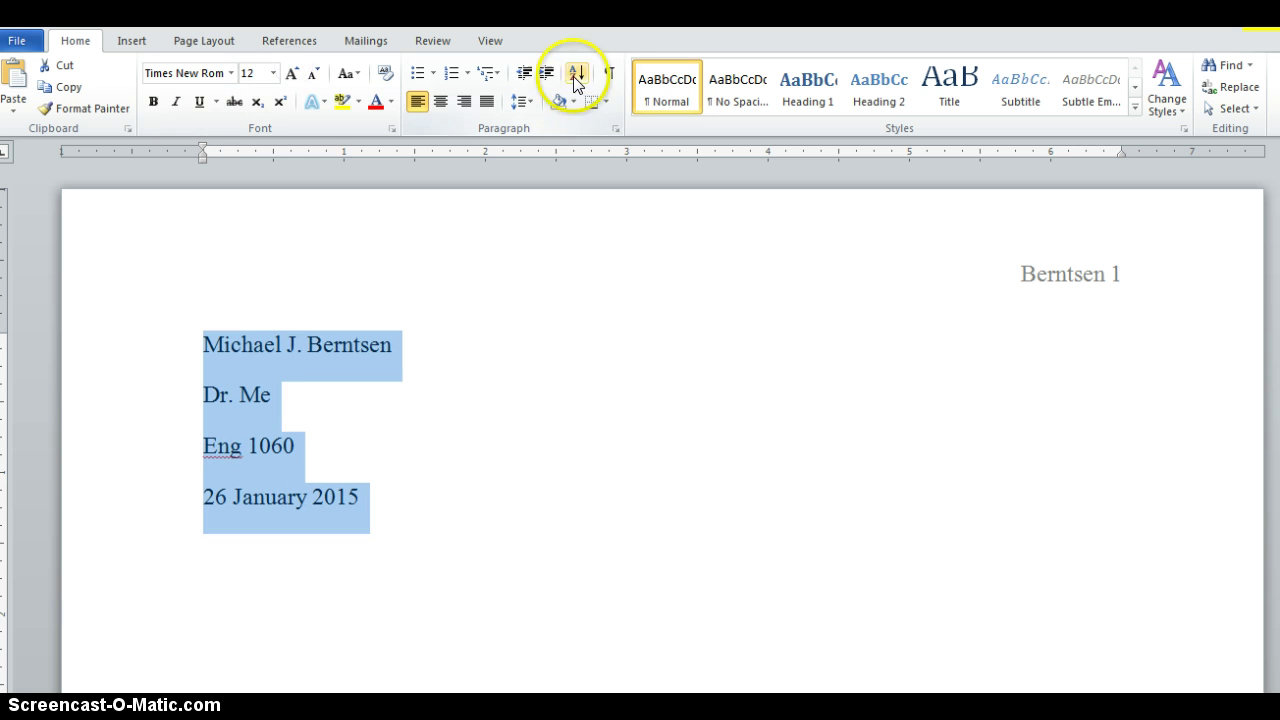
click(521, 101)
click(527, 102)
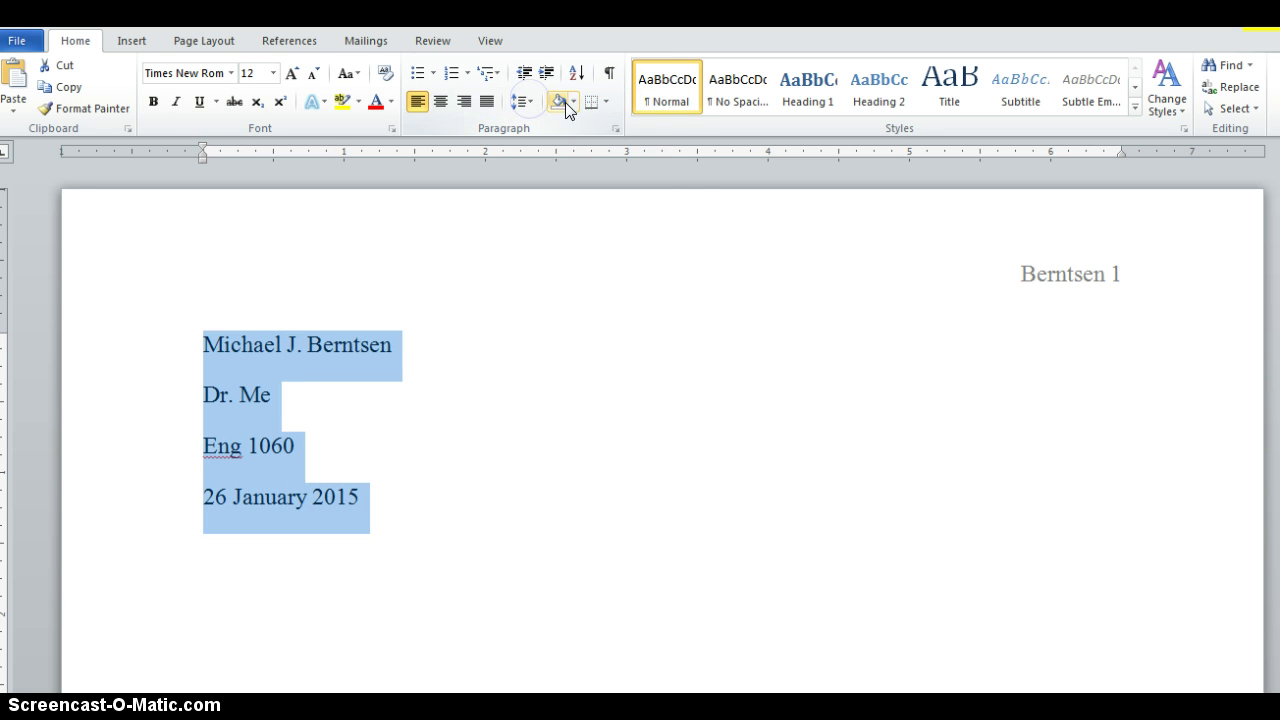
Apply Double line spacing and 0 pt after, then undo it and restore 12-point text.
click(615, 125)
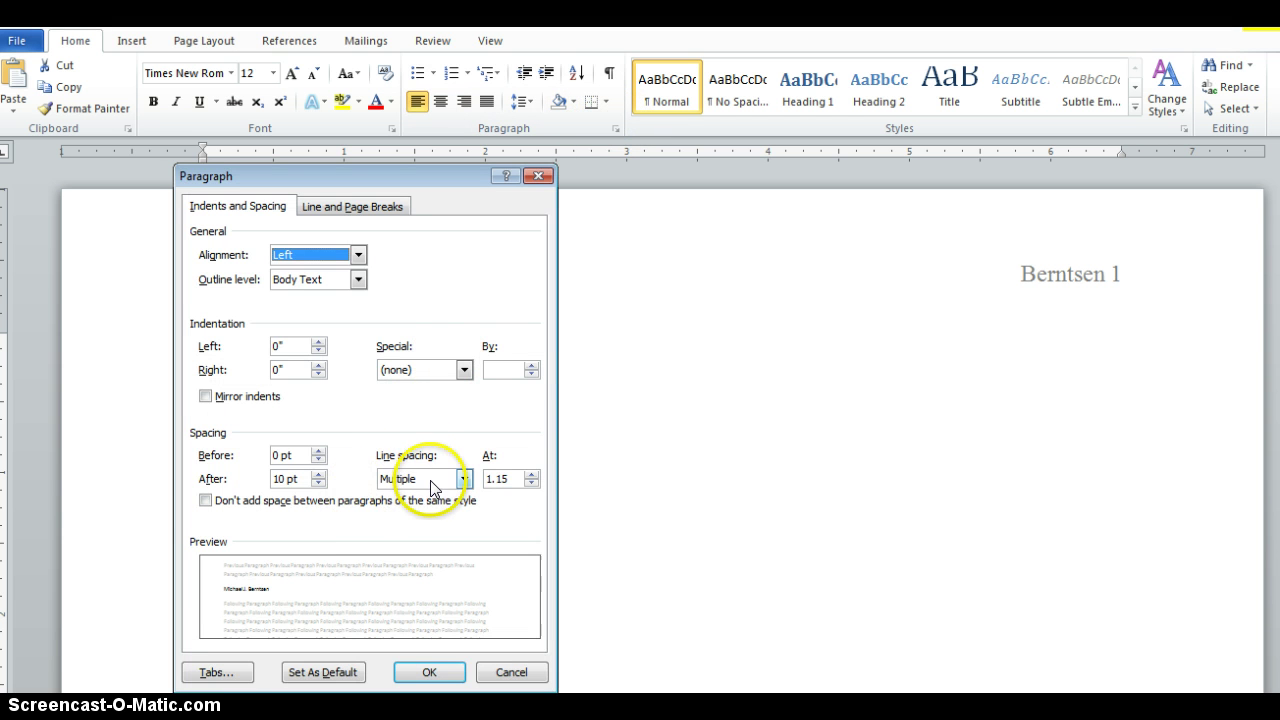
click(462, 479)
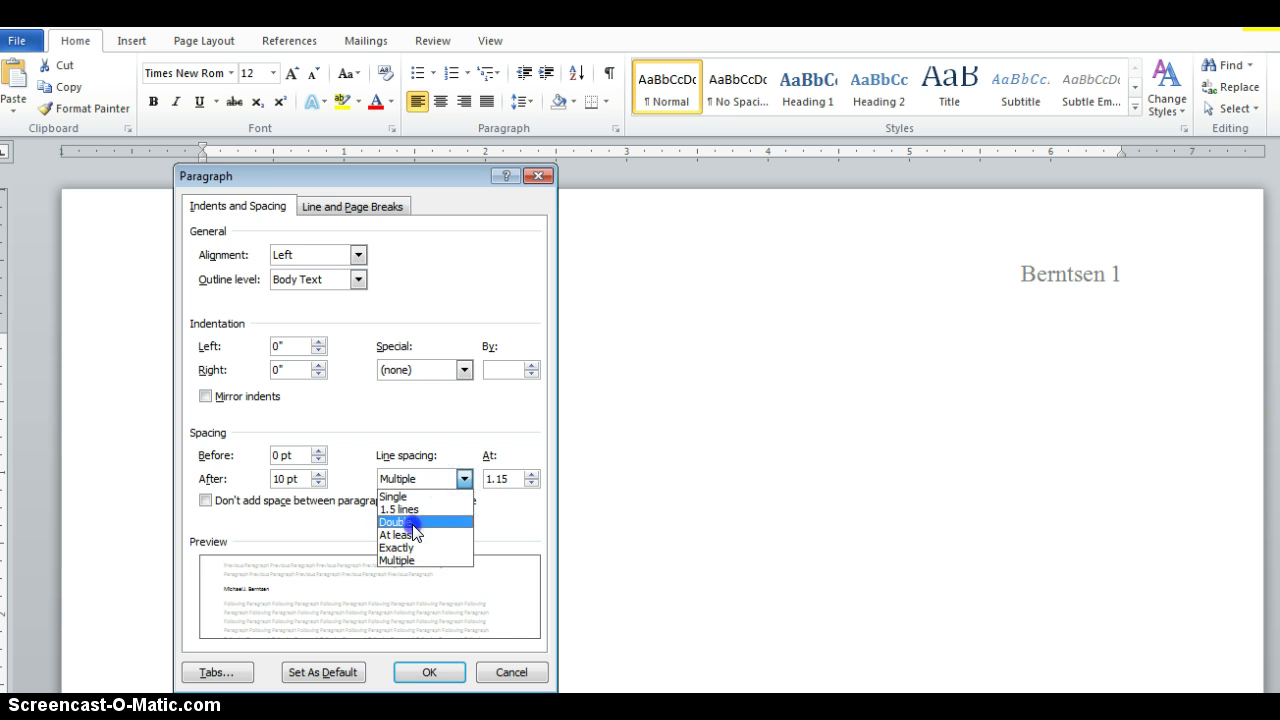
click(411, 523)
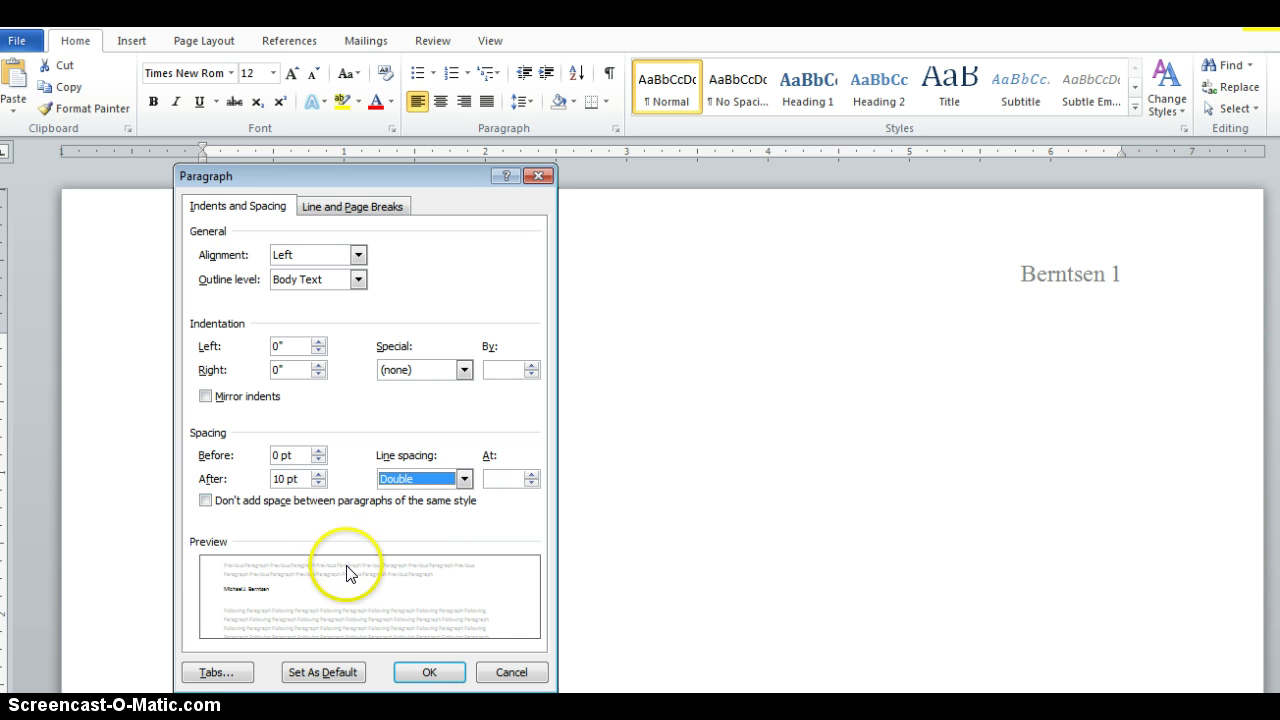
click(318, 484)
click(318, 484)
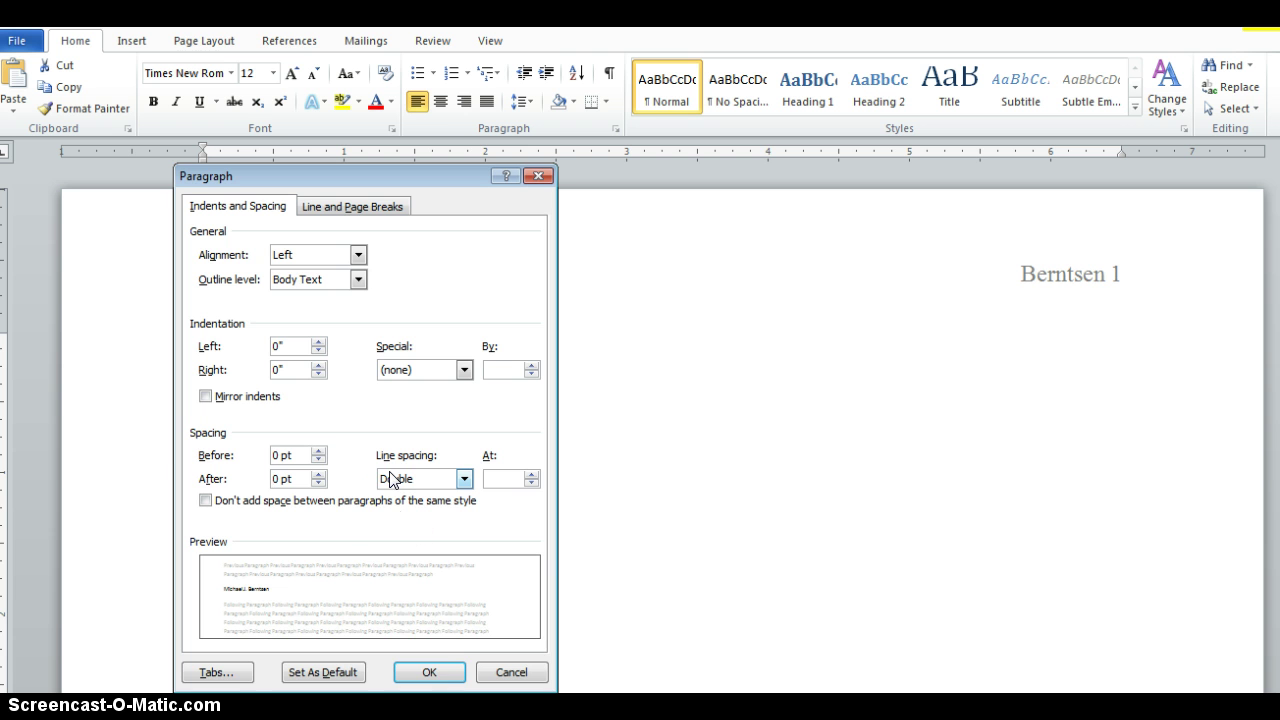
click(440, 672)
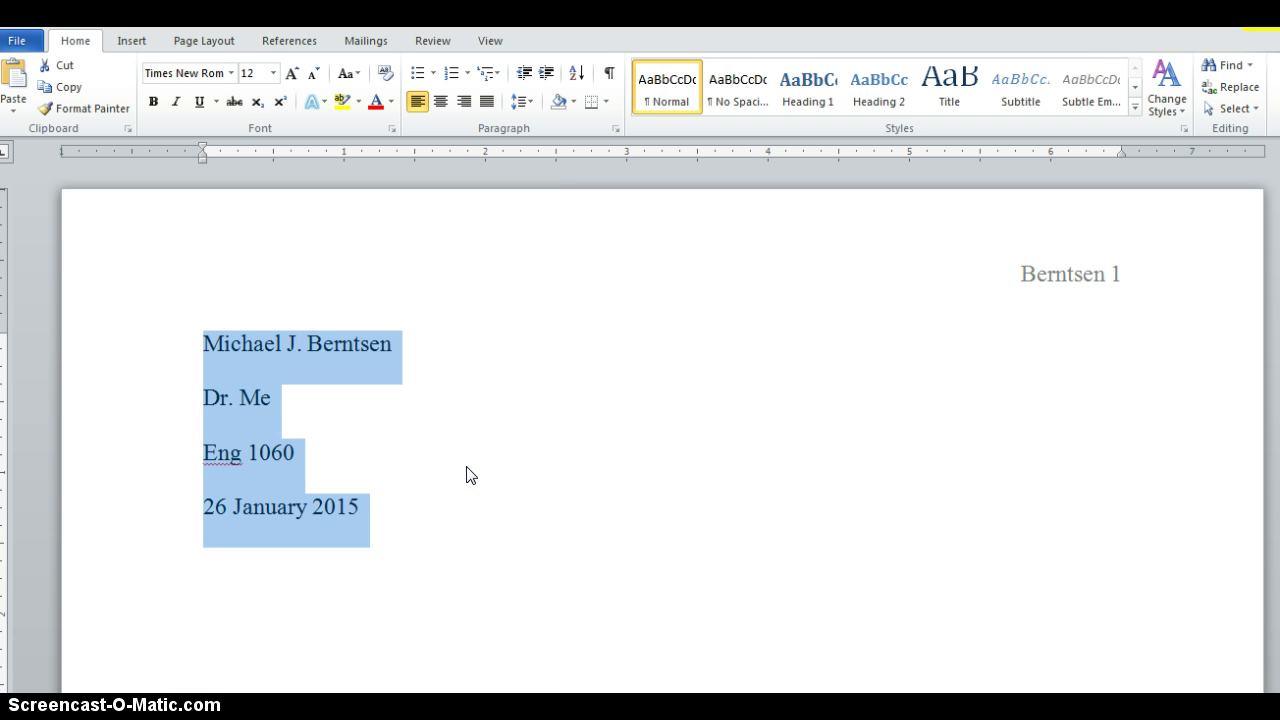
key(ctrl+bracketleft)
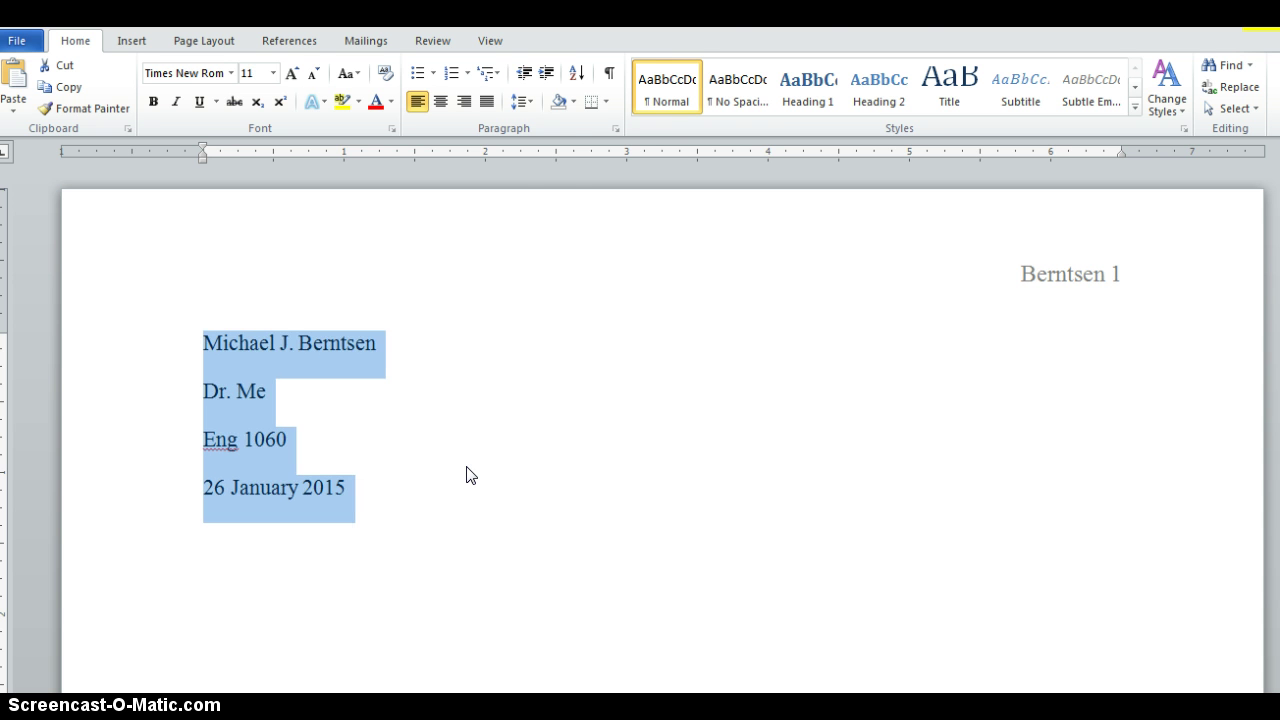
click(291, 73)
Reapply Double line spacing with 0 pt spacing after to the heading lines.
click(616, 128)
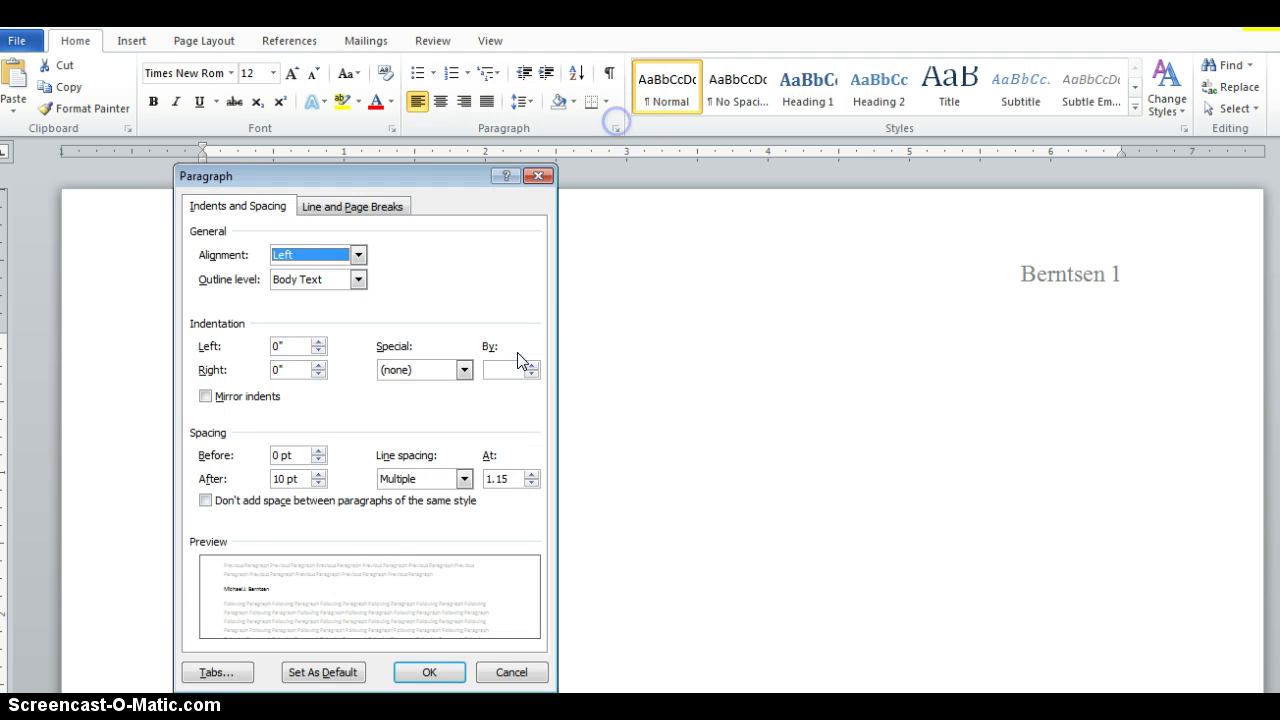
click(465, 478)
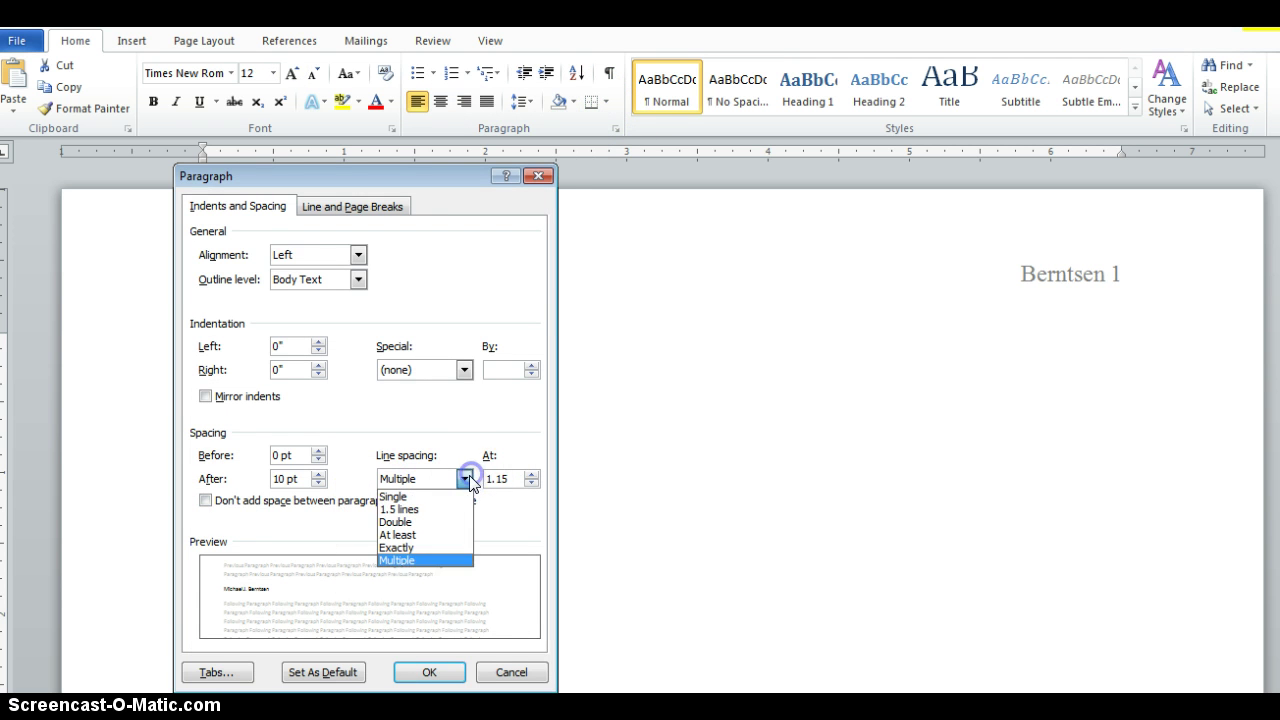
click(417, 522)
drag(275, 478, 318, 489)
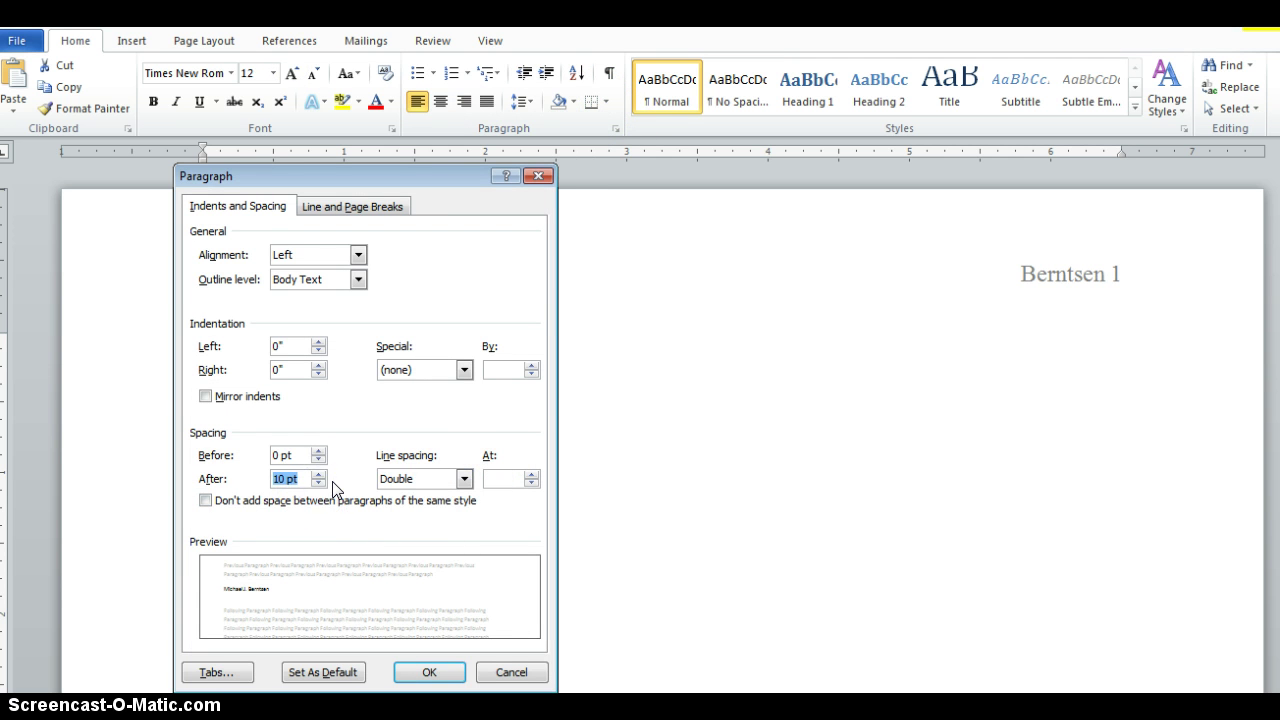
click(320, 483)
click(428, 672)
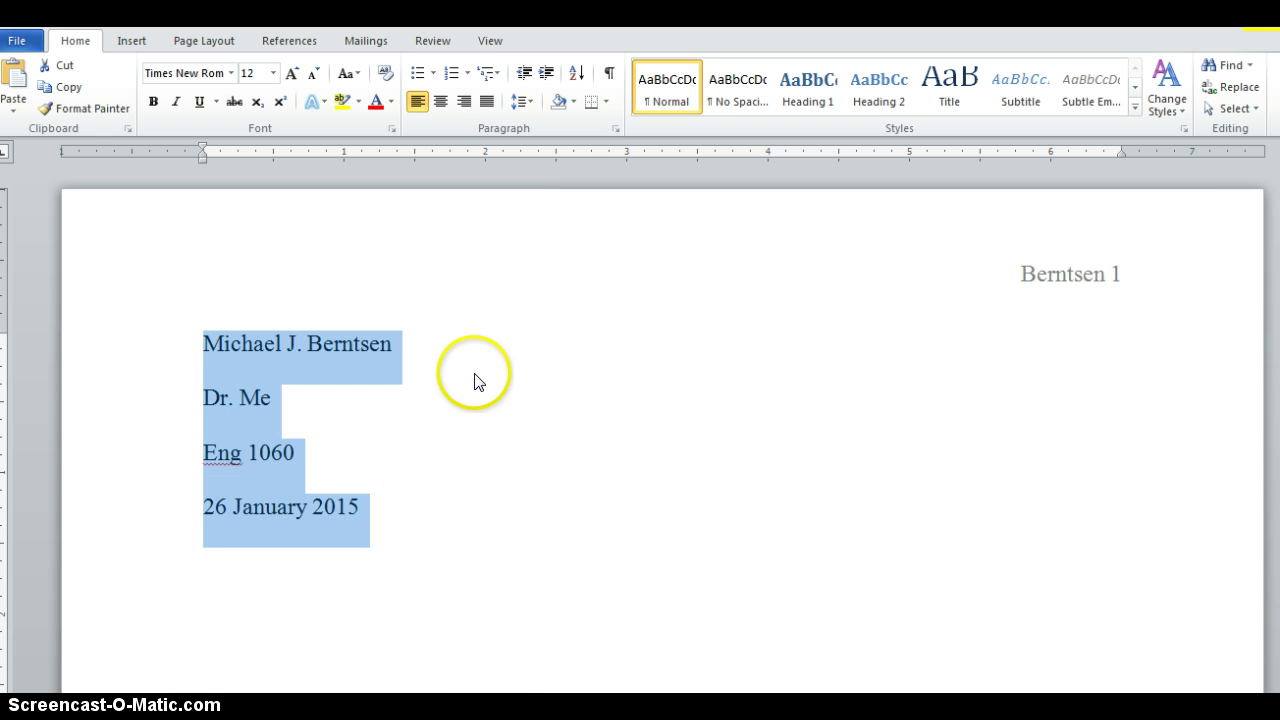
click(432, 495)
Add a centred 'Title of Essay' line below the date.
click(424, 513)
key(Return)
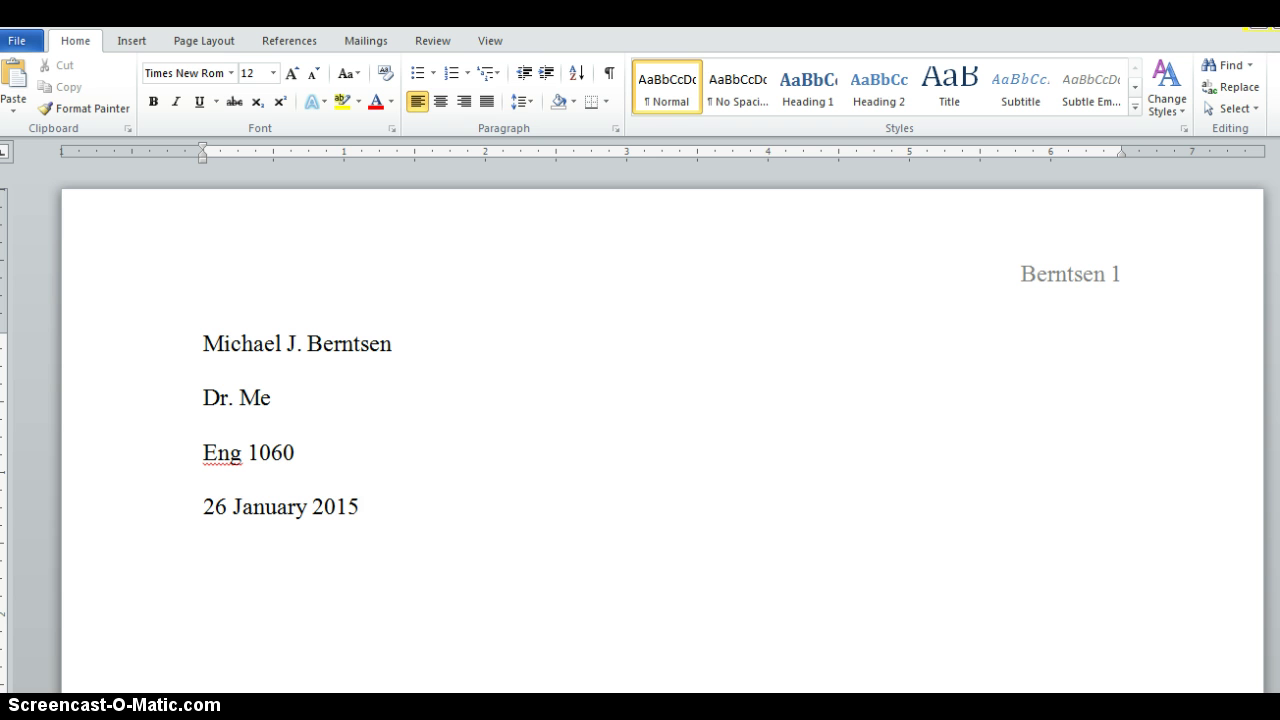
click(440, 101)
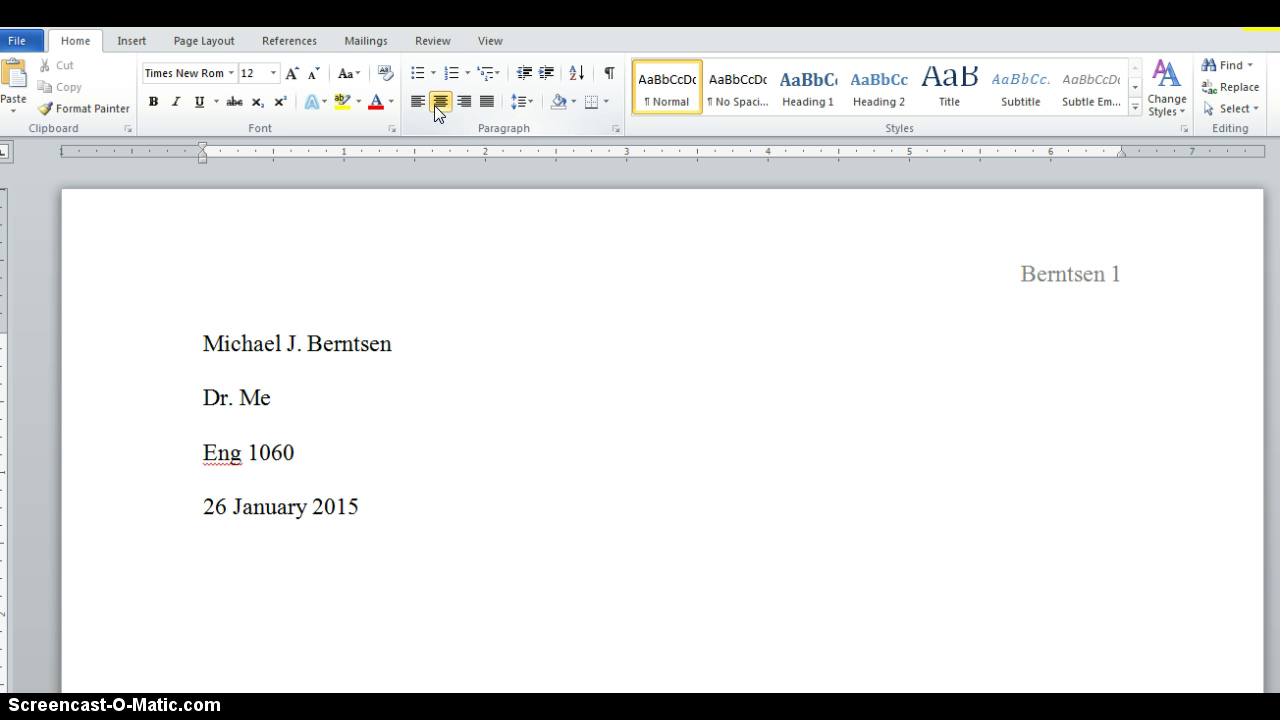
text(Title of Essay)
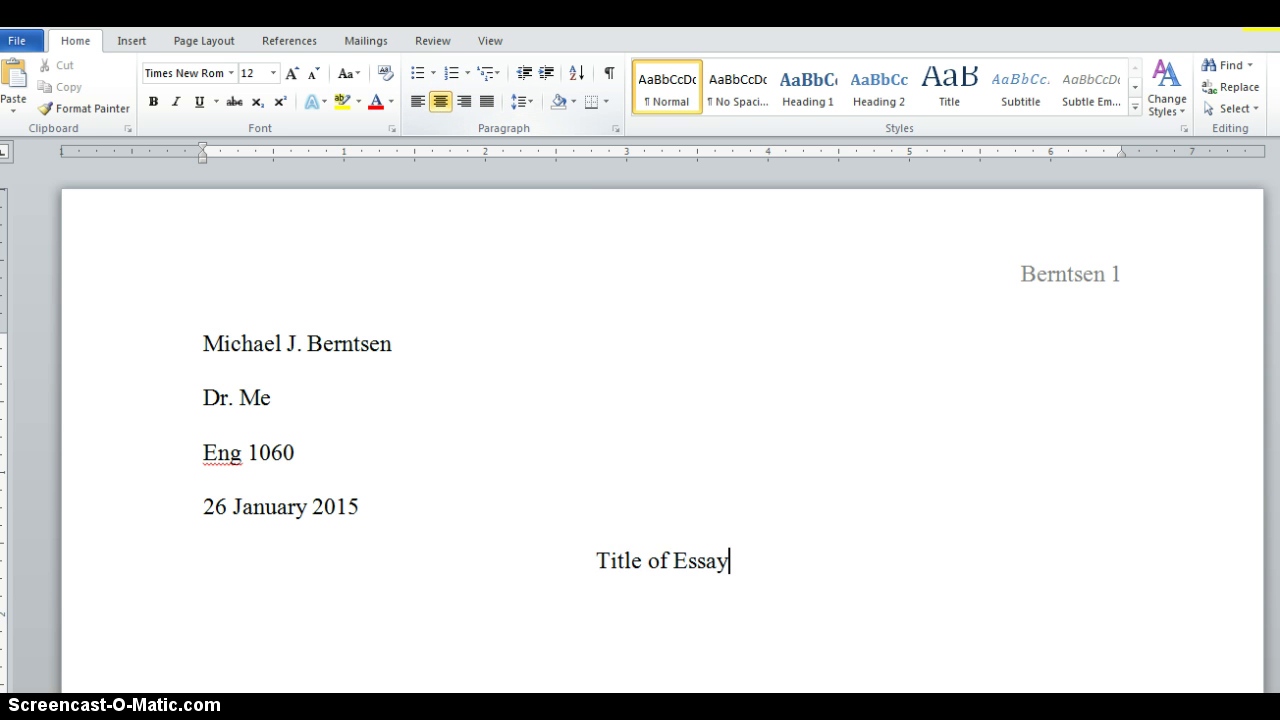
Start a left-aligned, Tab-indented body line with placeholder text.
key(ctrl+l)
key(Tab)
text(fjalksdfjladsjfaselk)
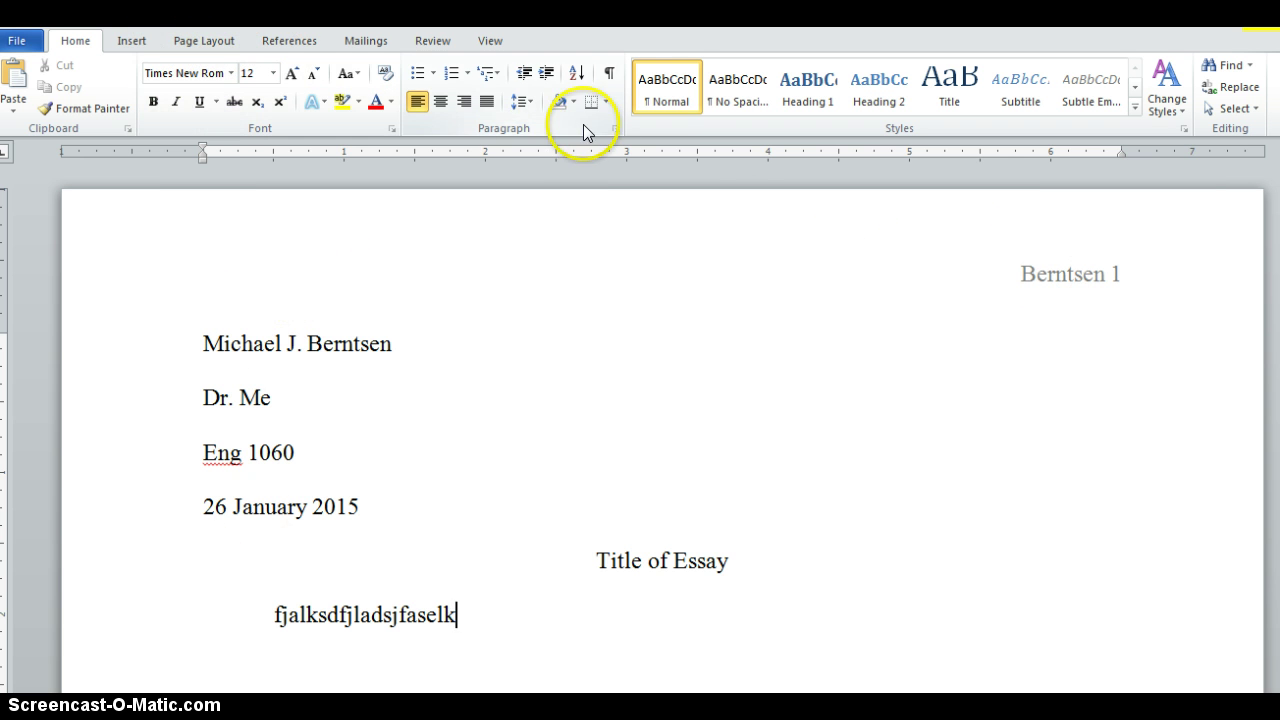
click(614, 128)
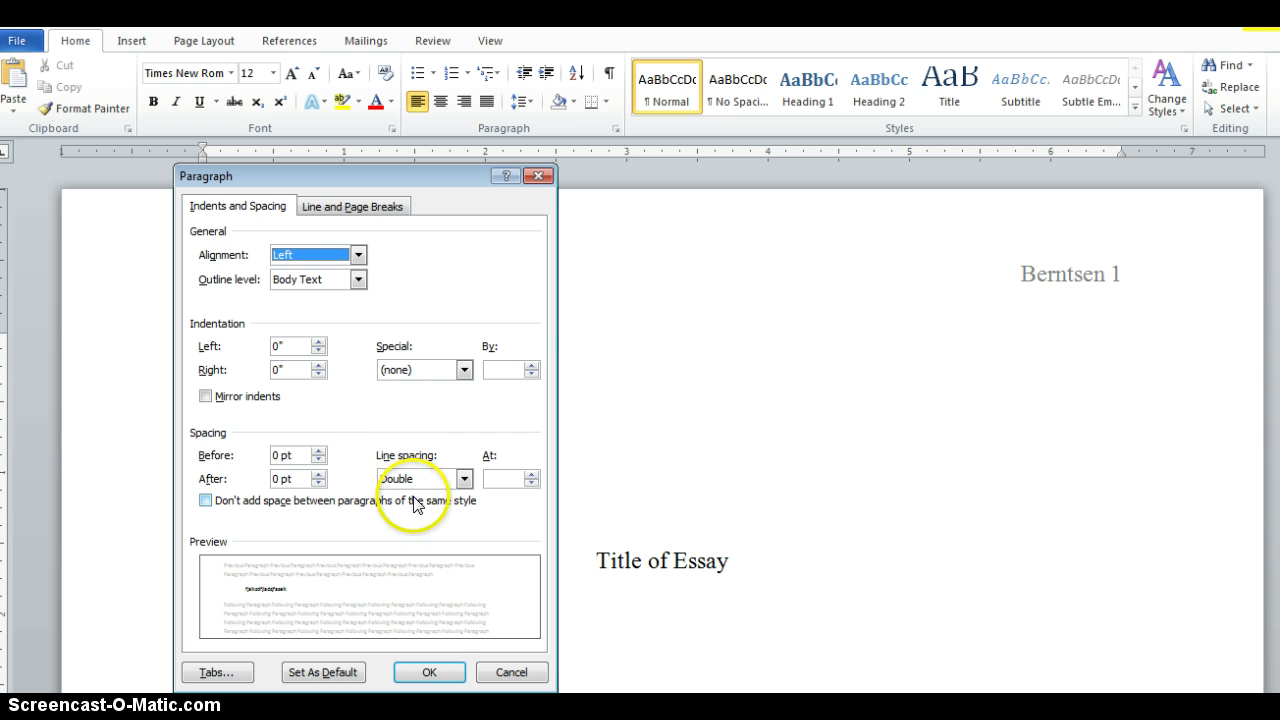
click(431, 673)
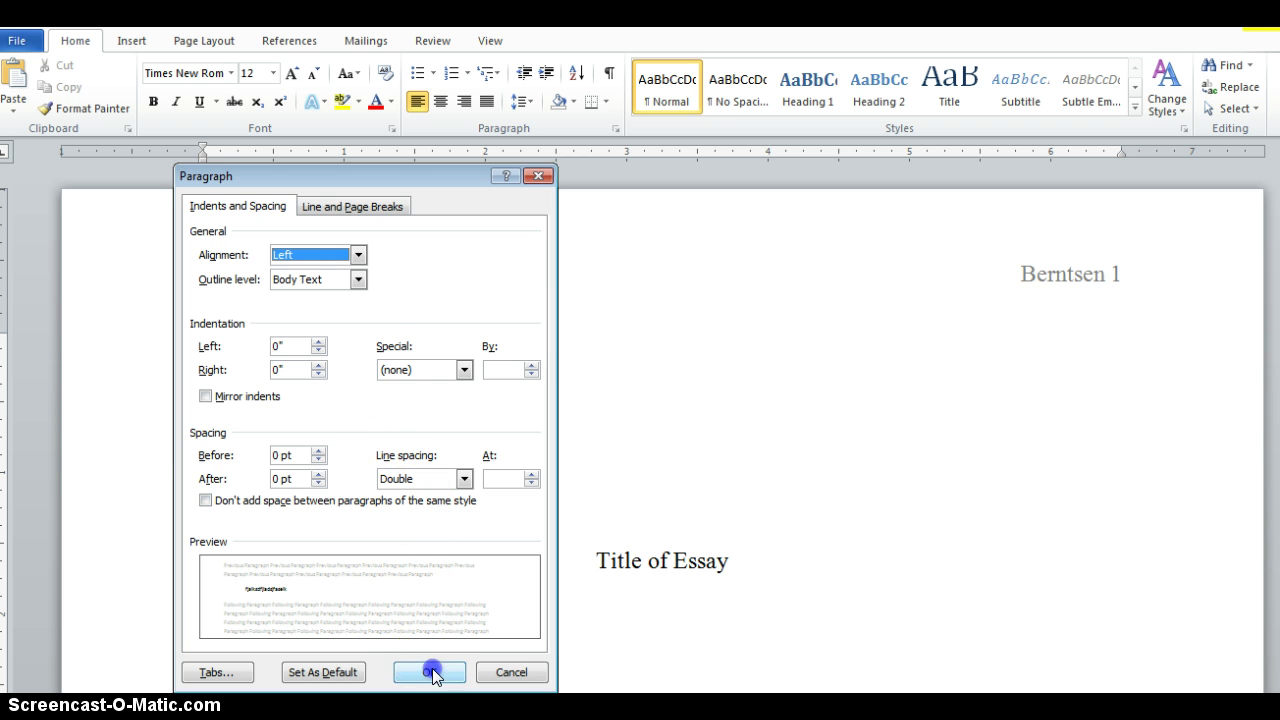
key(alt+Tab)
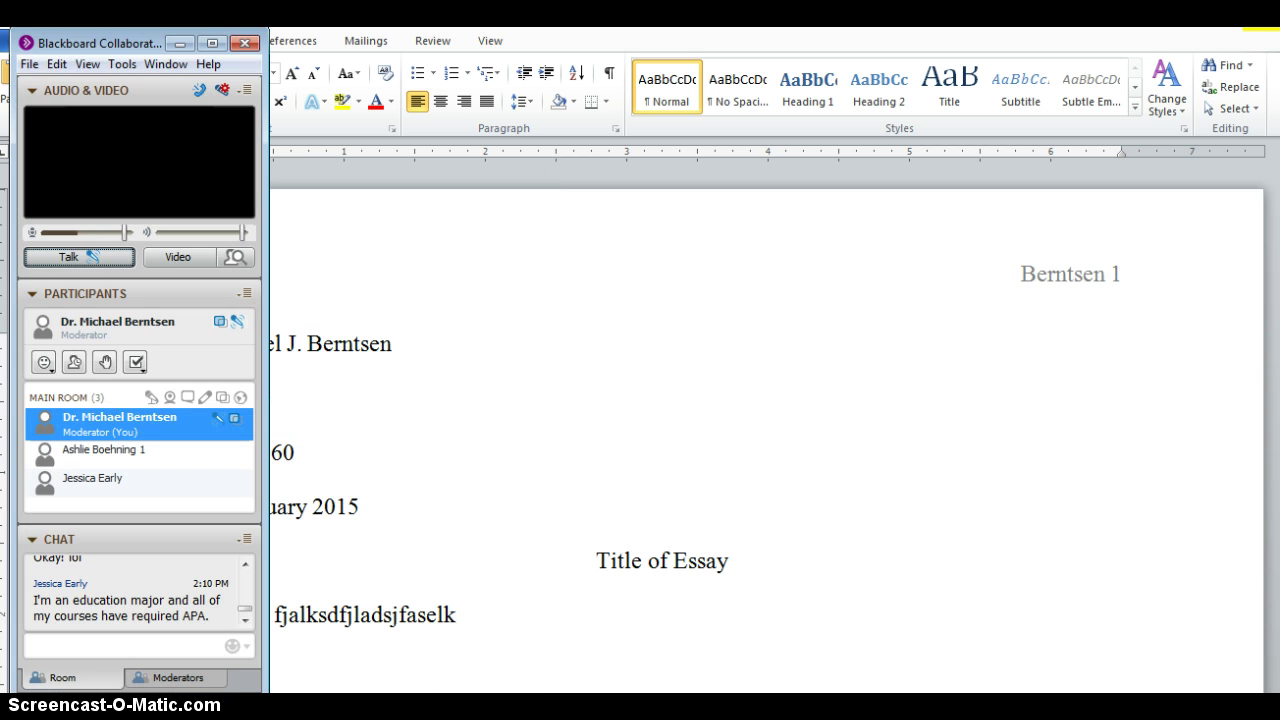
key(alt+Tab)
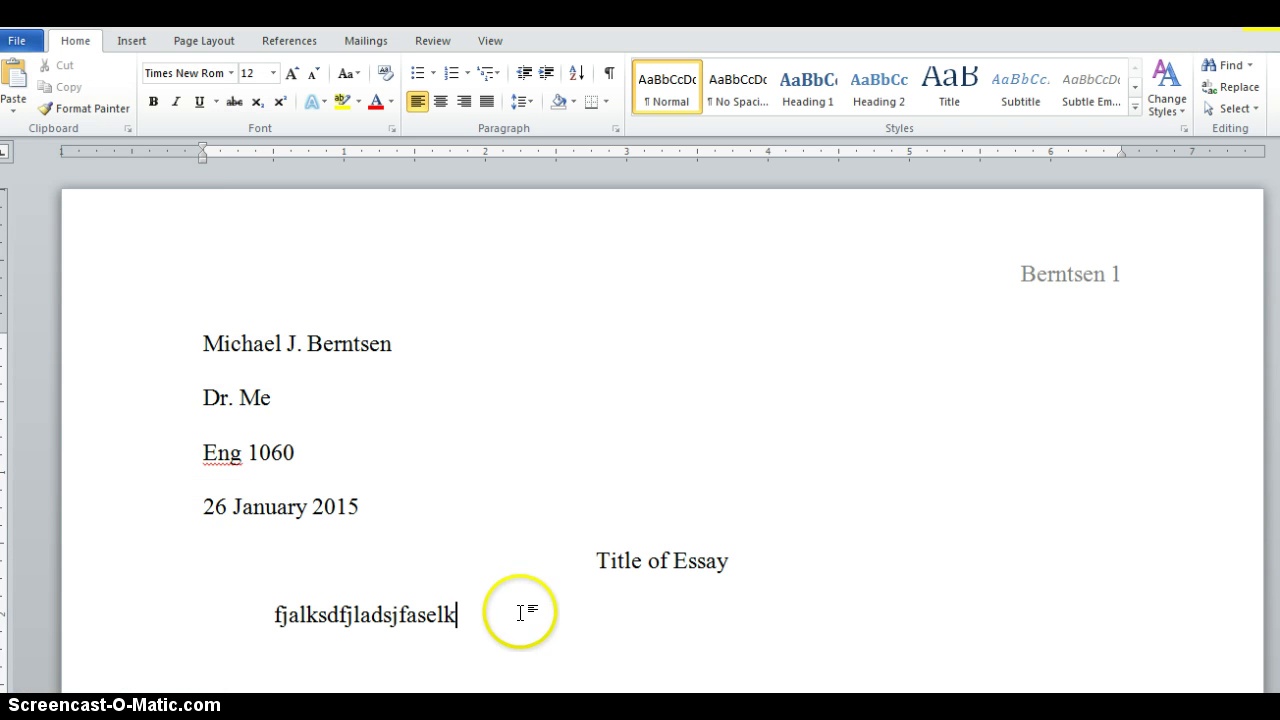
click(90, 705)
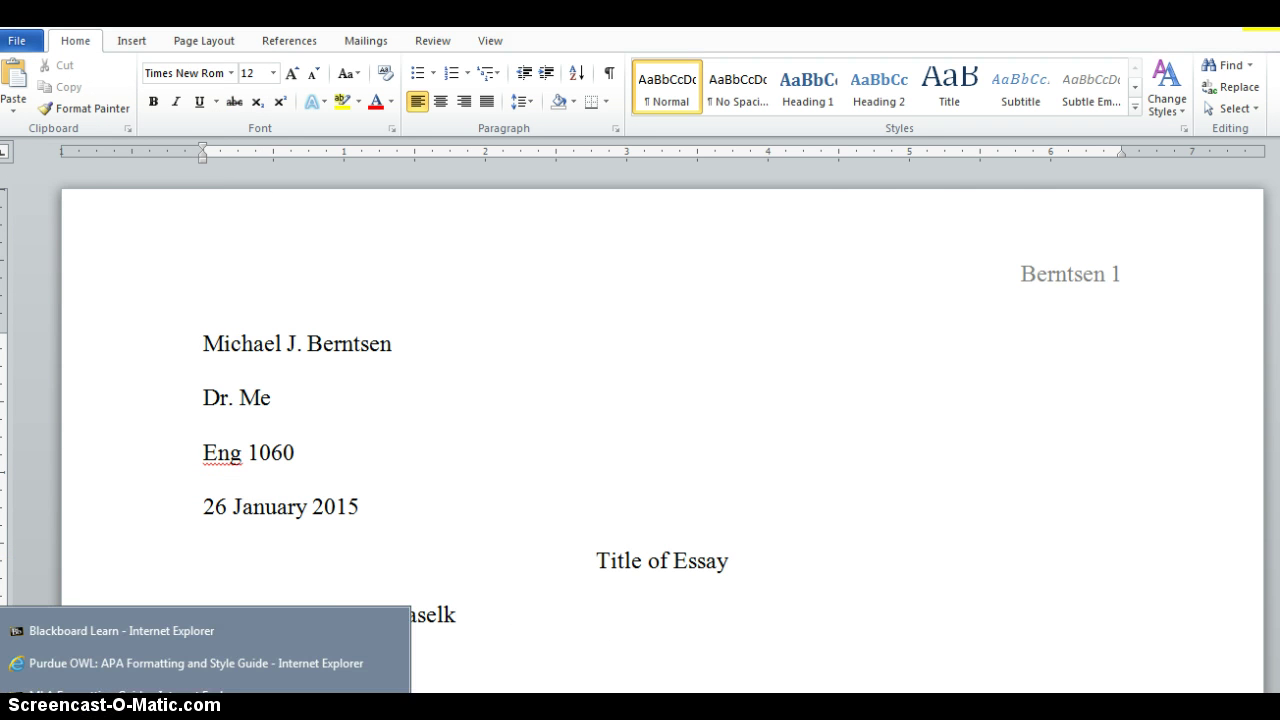
Open the Purdue OWL MLA Formatting and Style Guide in Internet Explorer and view General Format.
click(130, 692)
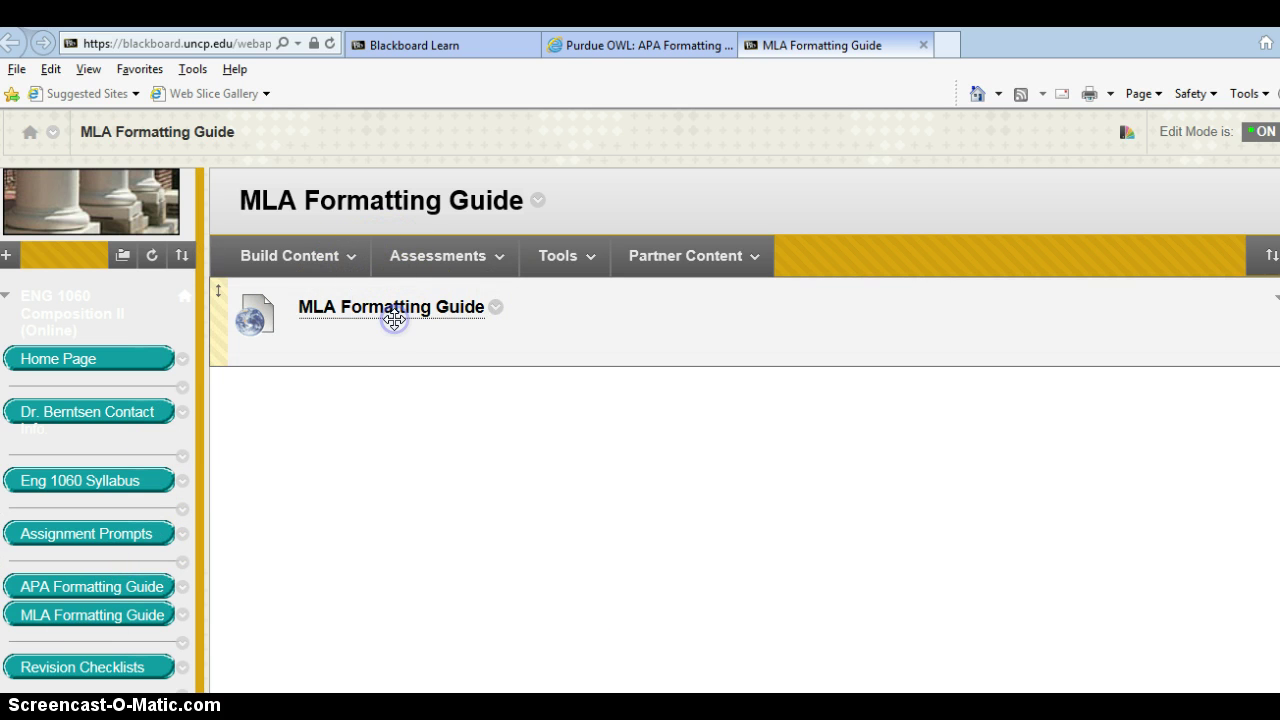
click(366, 306)
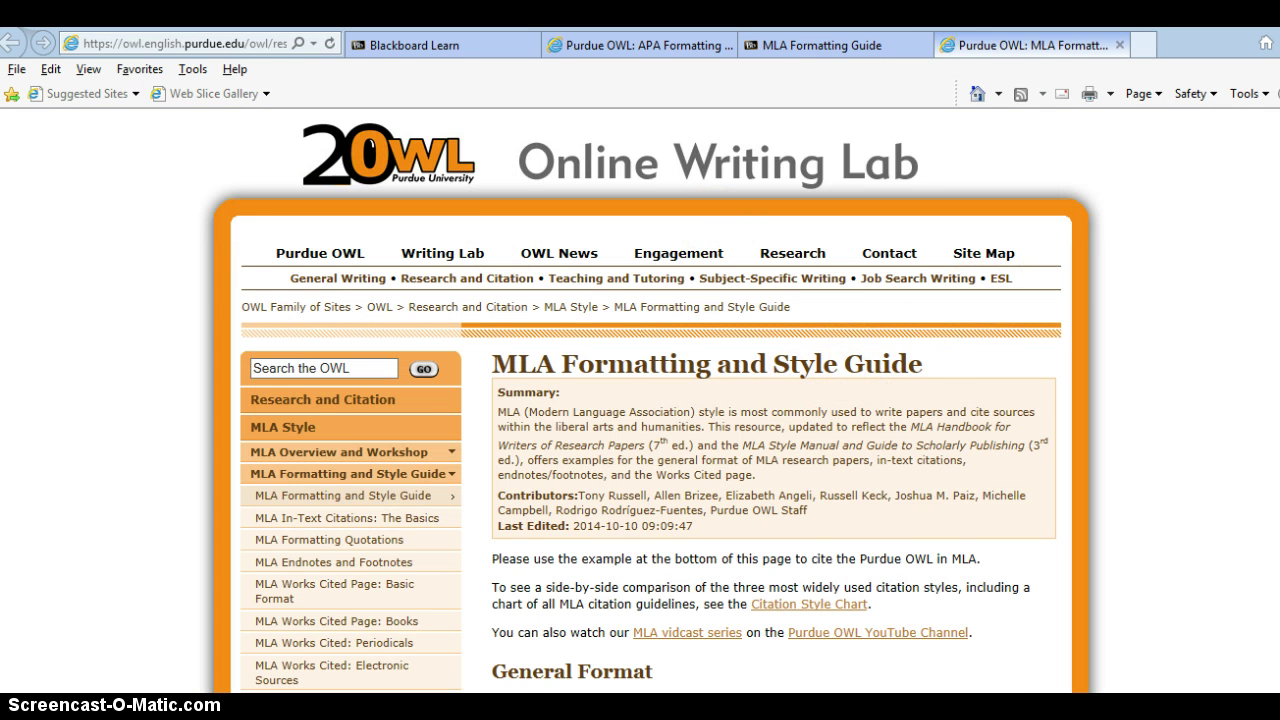
scroll(1066, 192, down, 3)
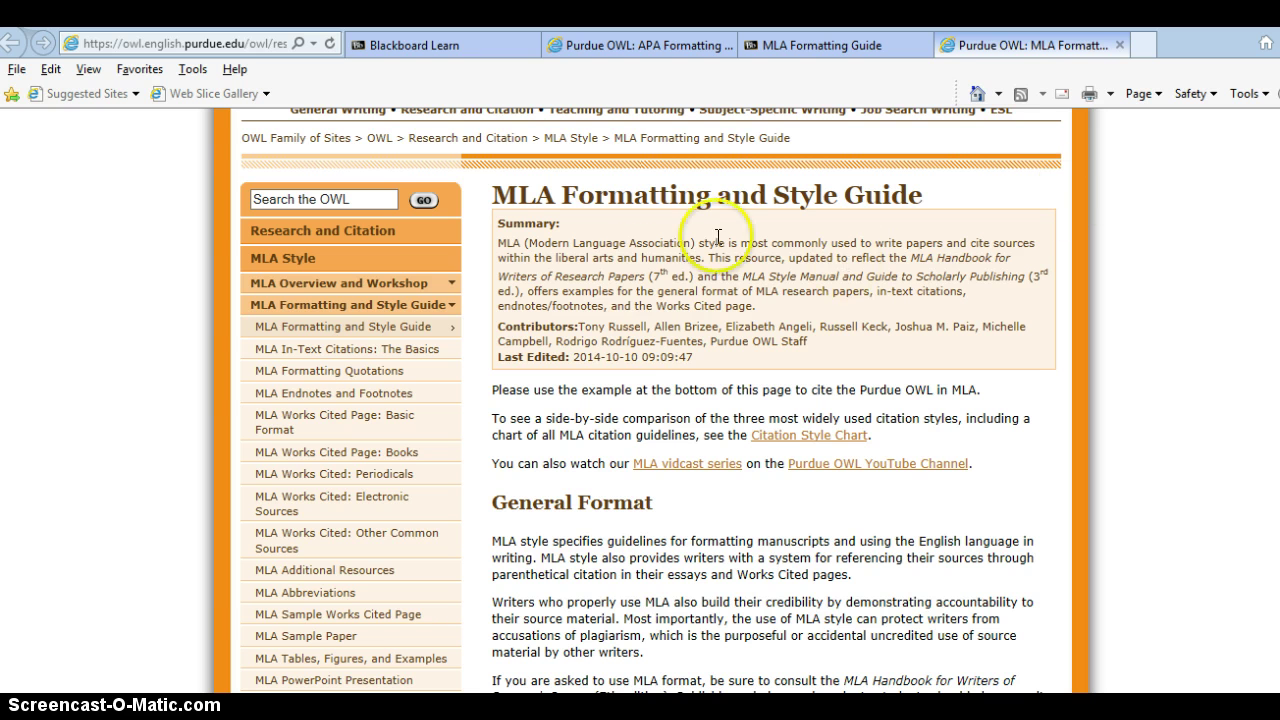
click(626, 338)
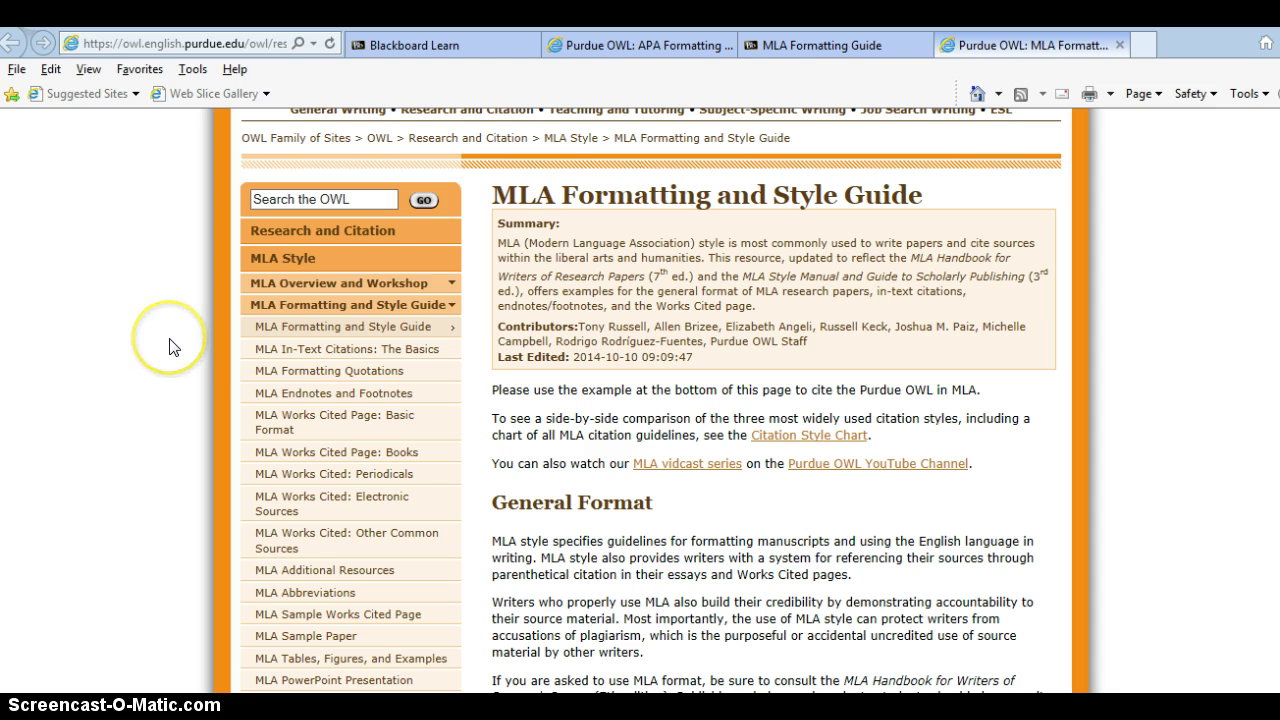
Open MLA In-Text Citations: The Basics and zoom in on the author-page examples.
click(290, 348)
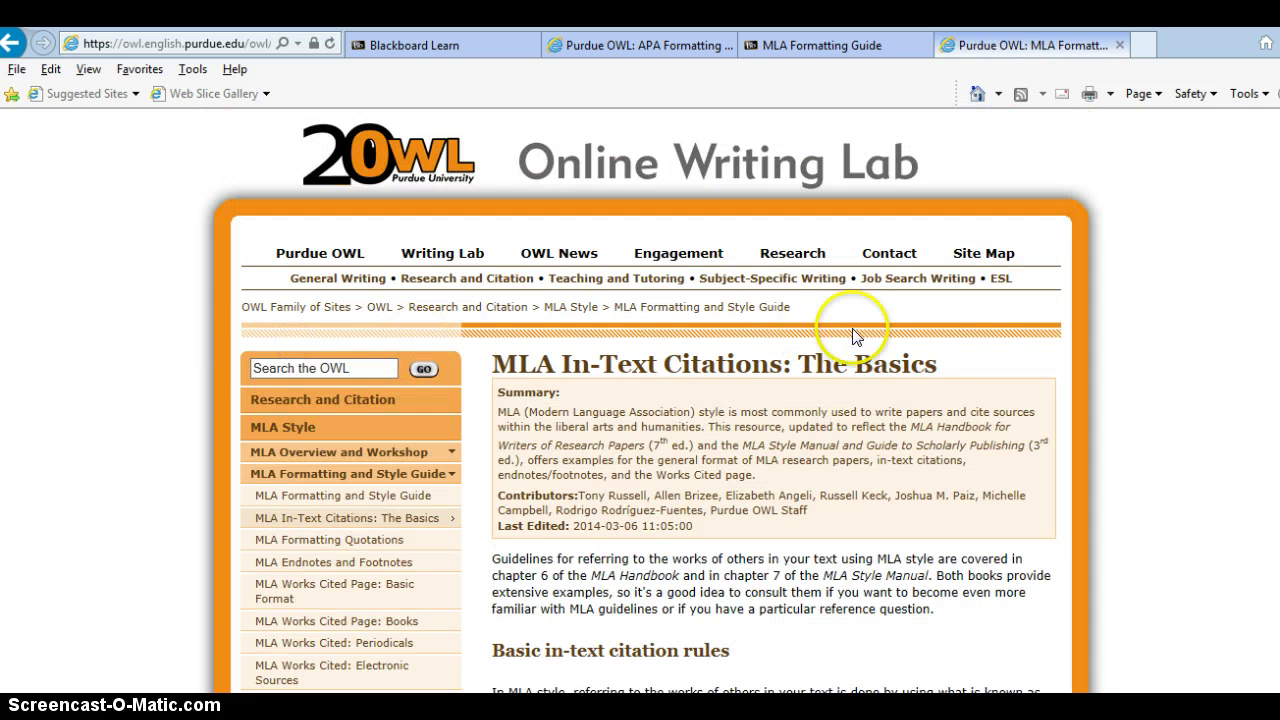
scroll(650, 400, down, 9)
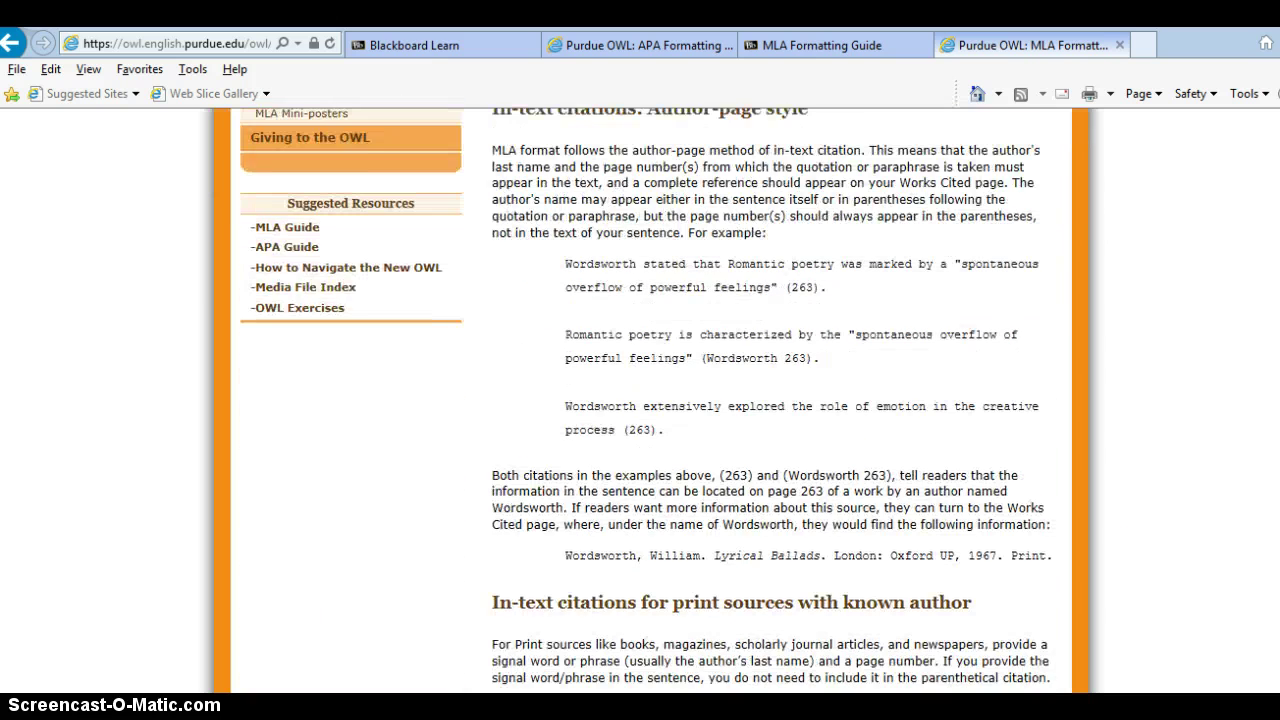
scroll(650, 400, down, 1)
key(ctrl+plus)
key(ctrl+plus)
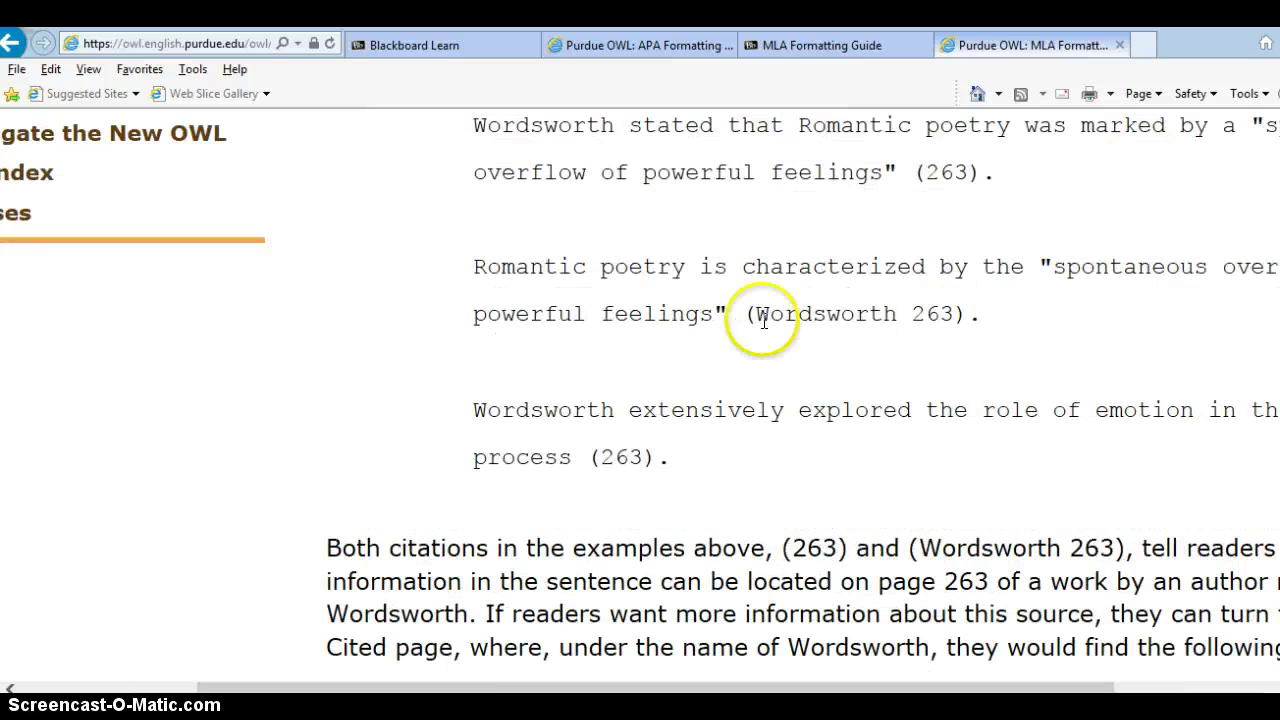
drag(443, 686, 623, 646)
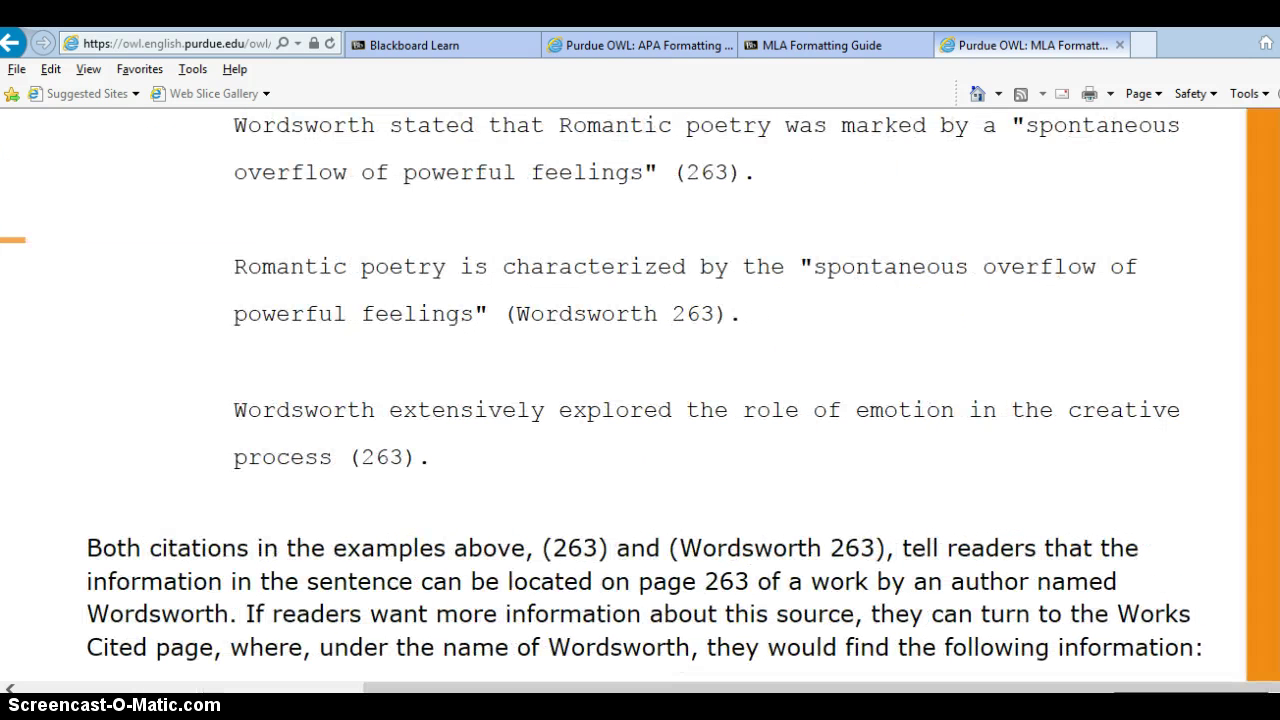
scroll(640, 400, up, 3)
scroll(640, 400, down, 2)
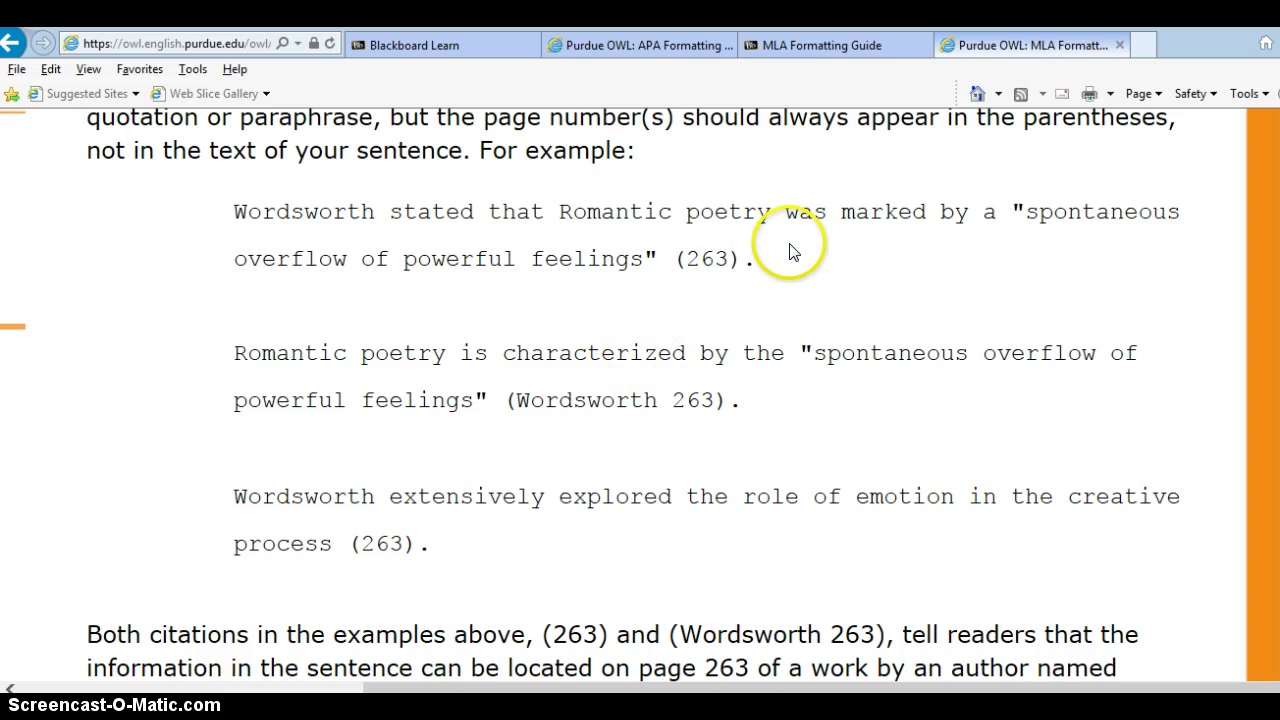
Highlight the page-number citations in the examples, including Wordsworth 263.
drag(790, 272, 530, 262)
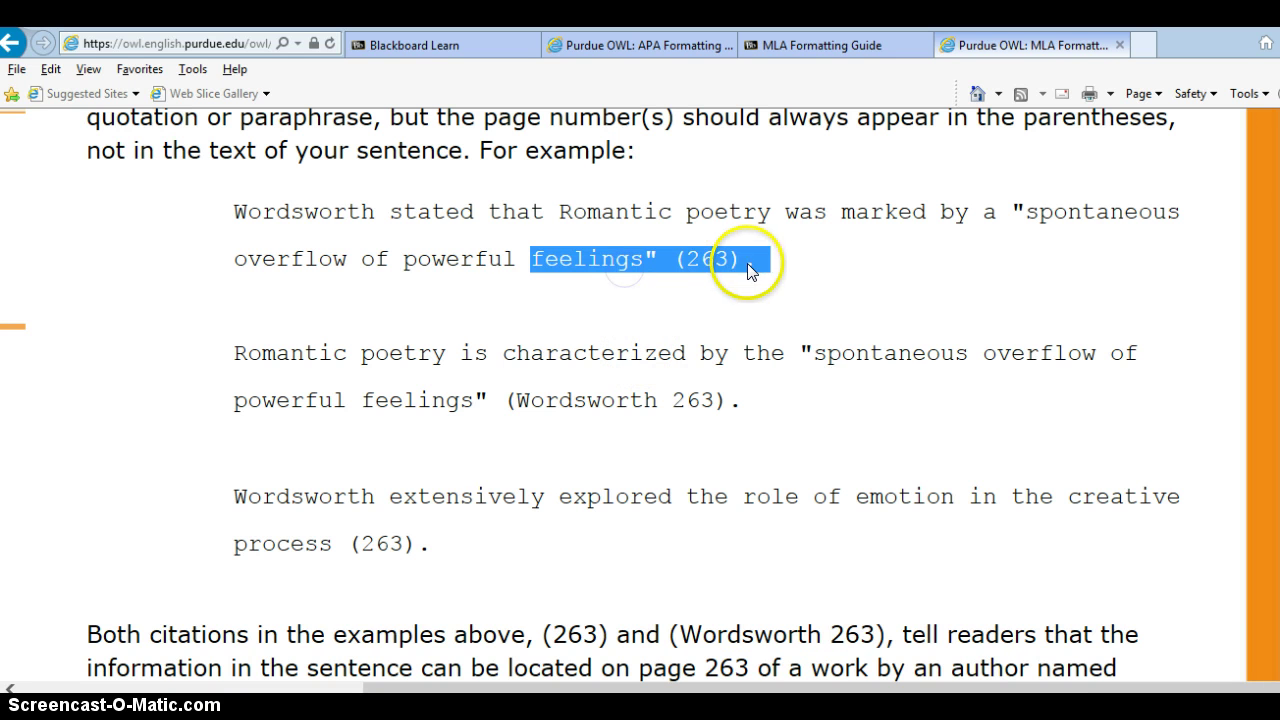
click(699, 413)
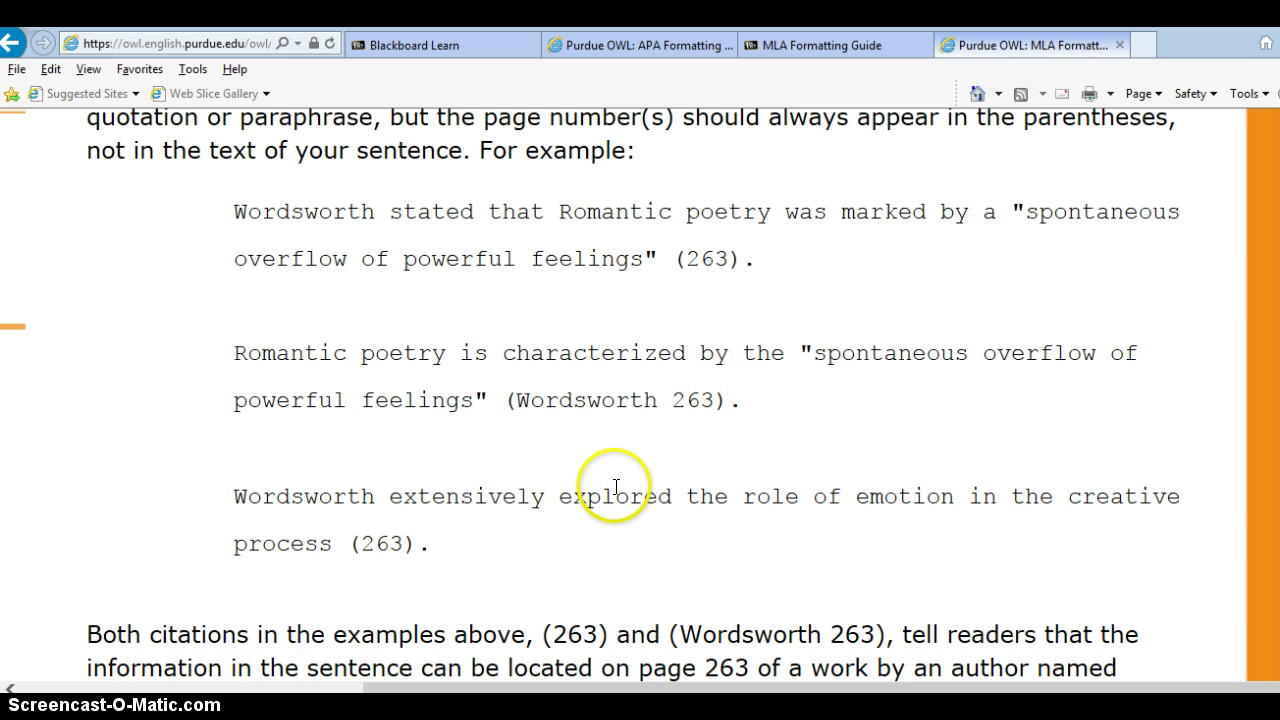
drag(768, 262, 606, 268)
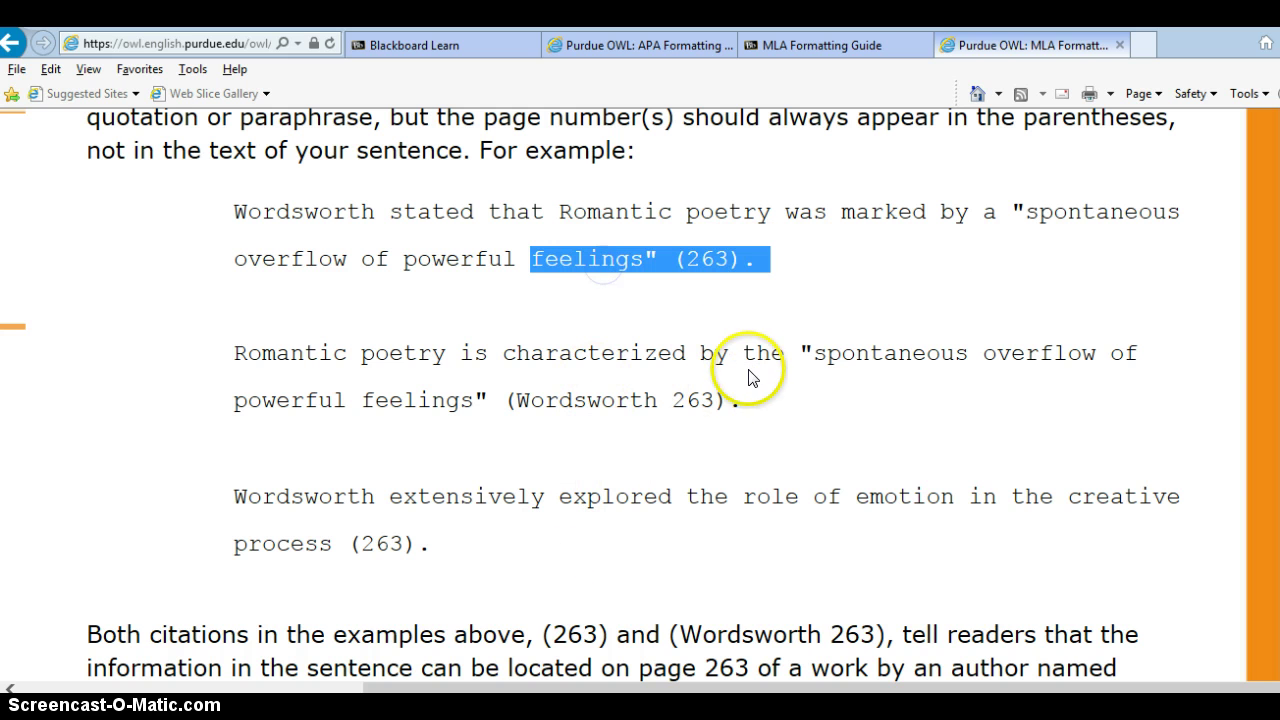
drag(449, 415, 445, 416)
drag(443, 551, 310, 567)
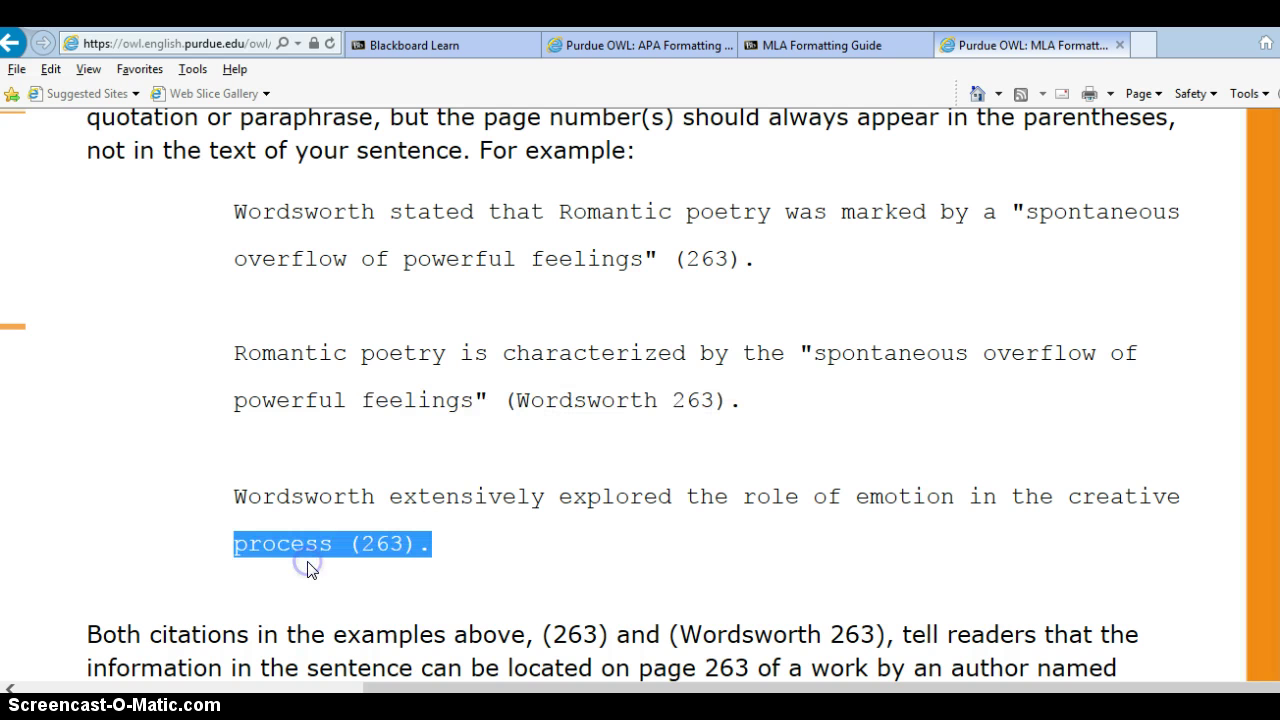
drag(487, 537, 494, 586)
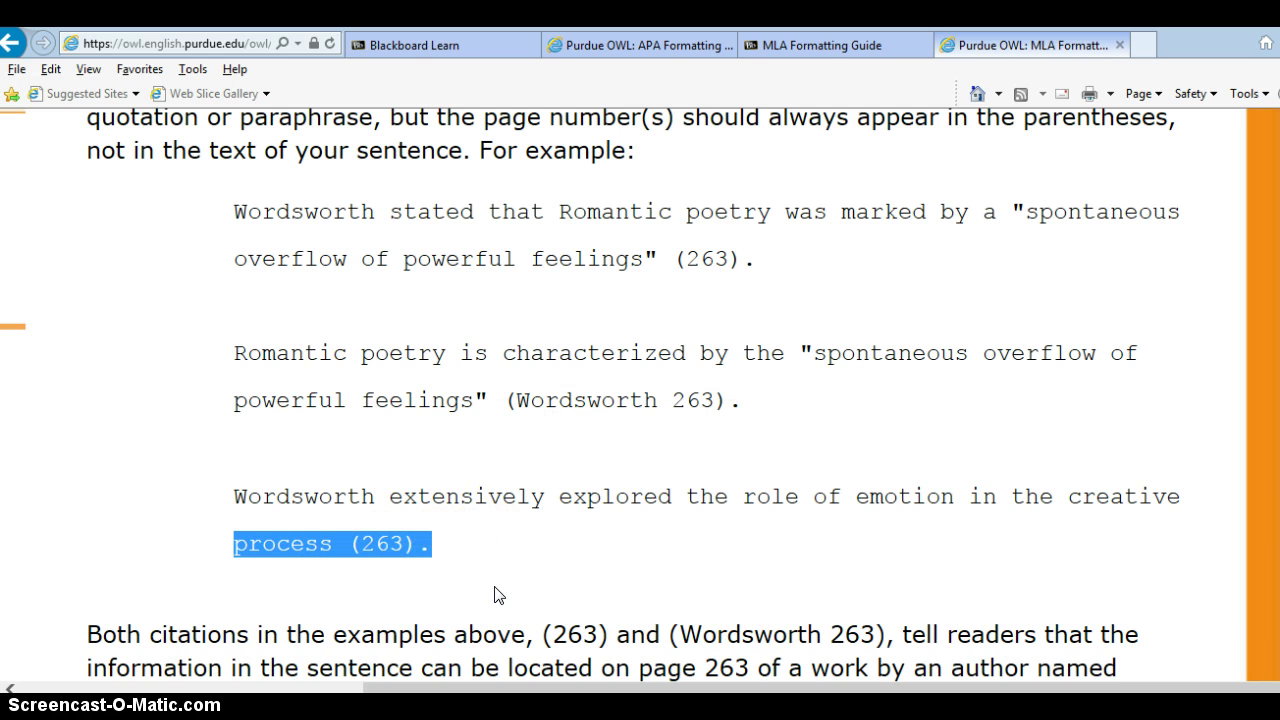